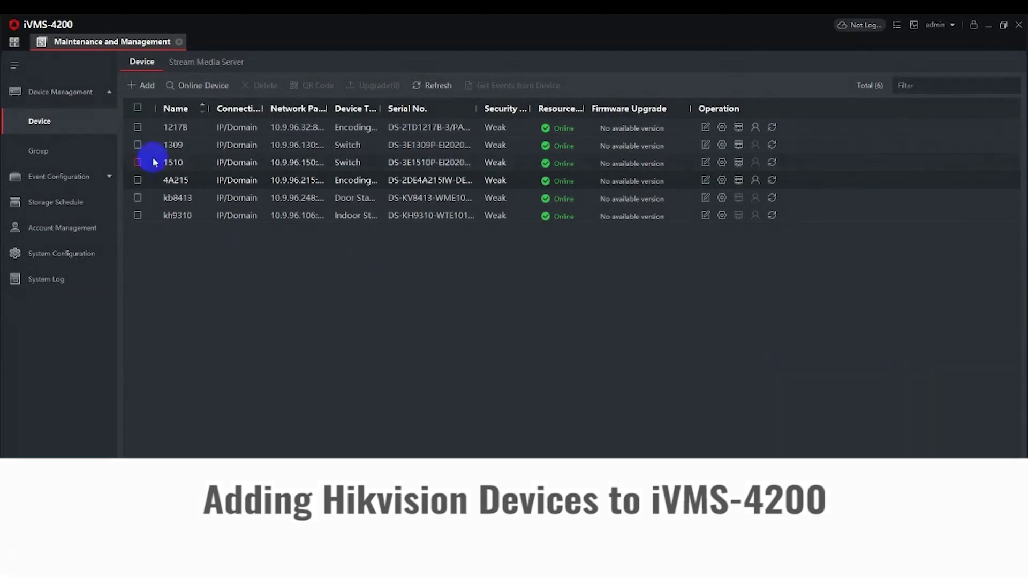
Generate the network map in the Topology module and collapse the Unknown Device's child nodes
left_click(15, 47)
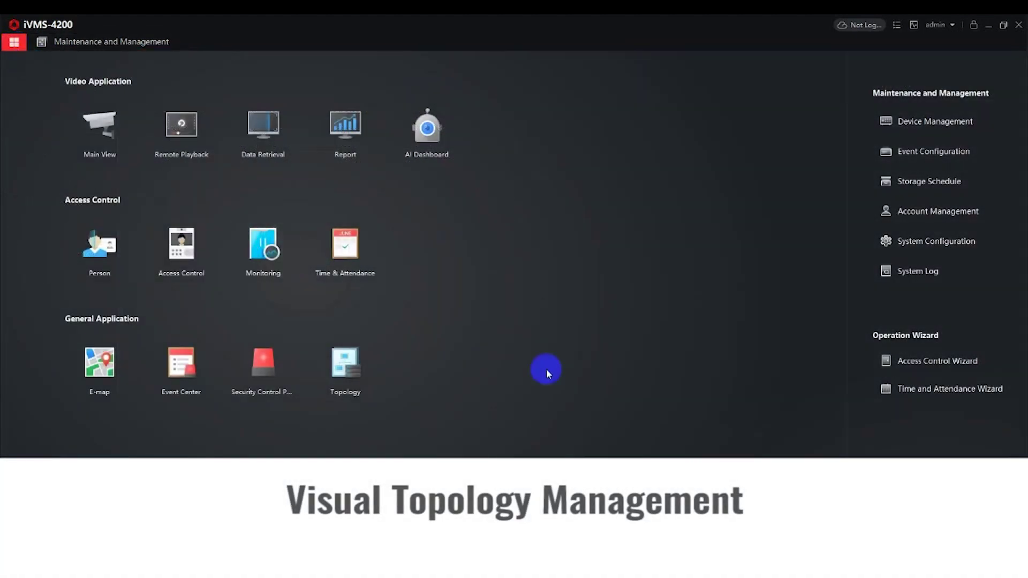
left_click(350, 354)
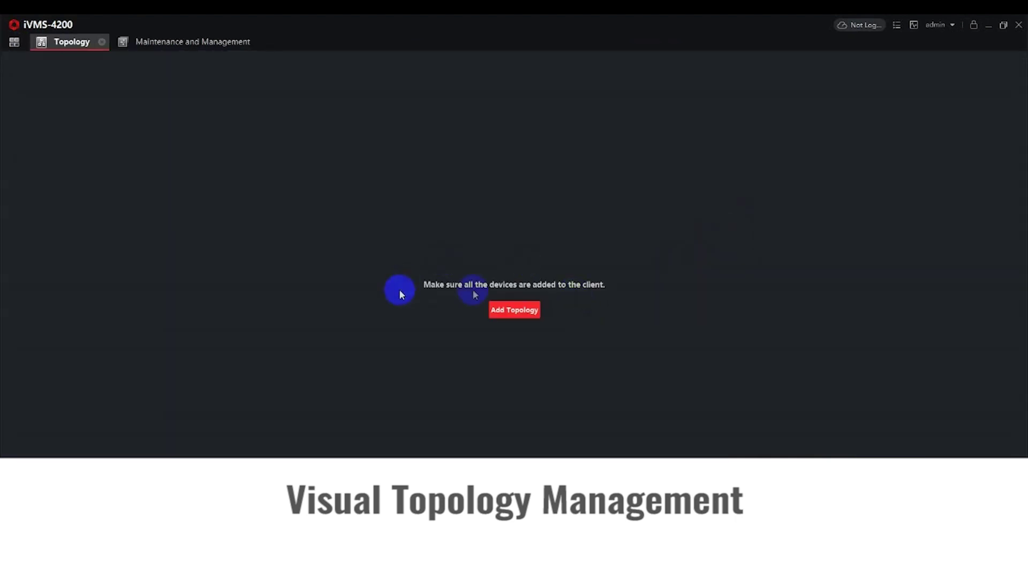
left_click(513, 312)
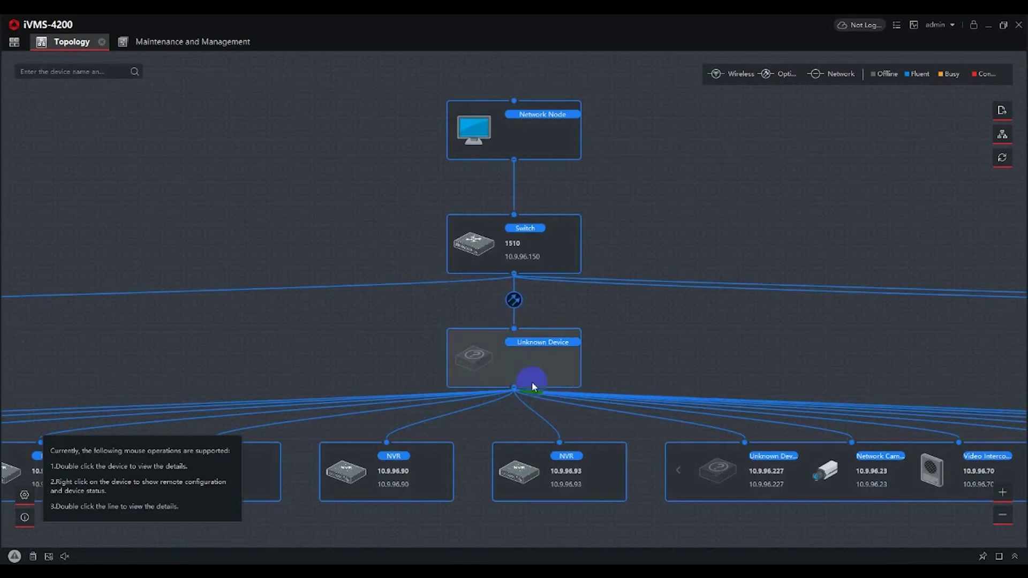
left_click(518, 381)
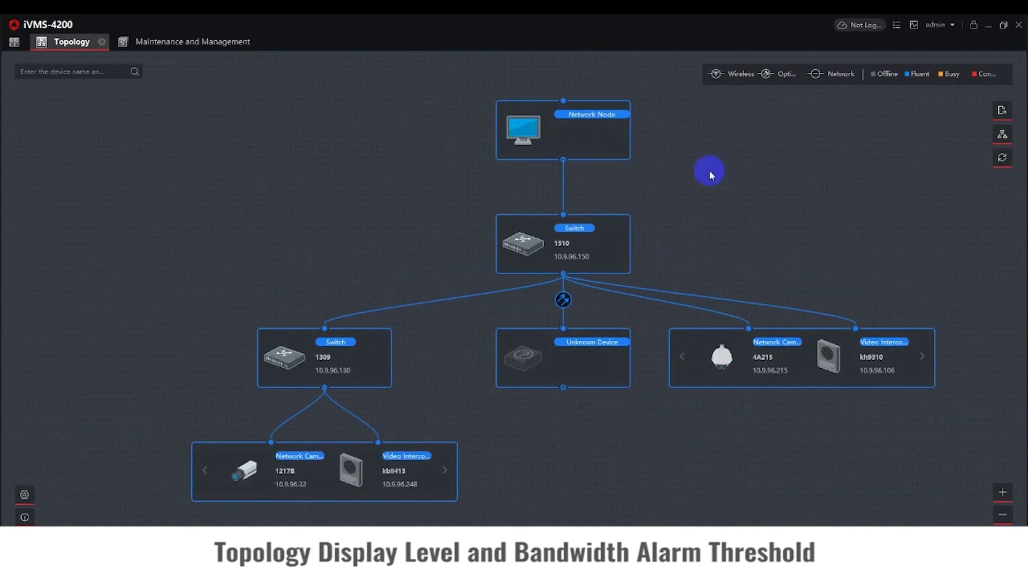
Apply topology display level 3 with L1 and L2 upstream bandwidth alarms at 1% and 5%
left_click(25, 494)
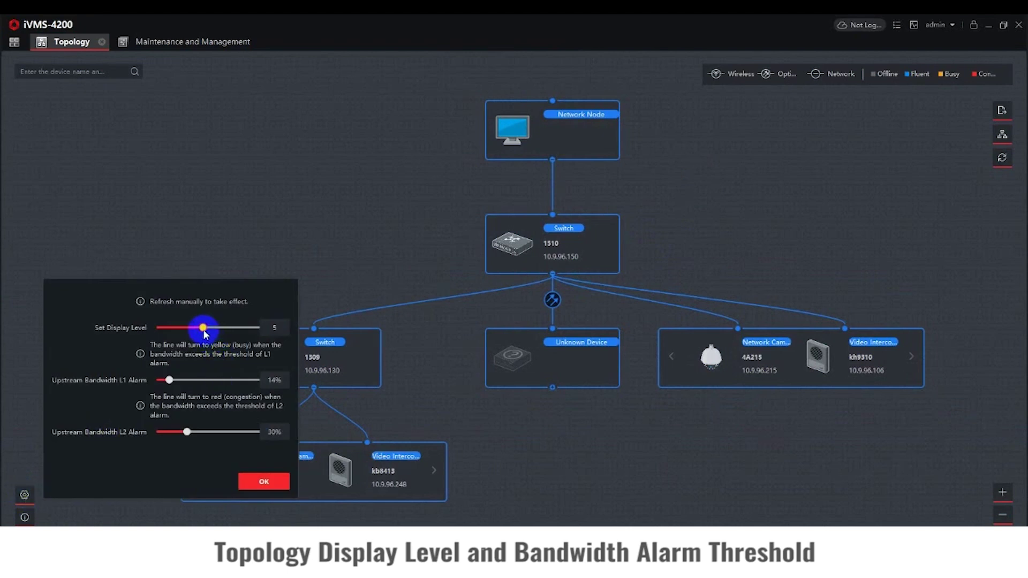
left_click_drag(205, 333, 195, 332)
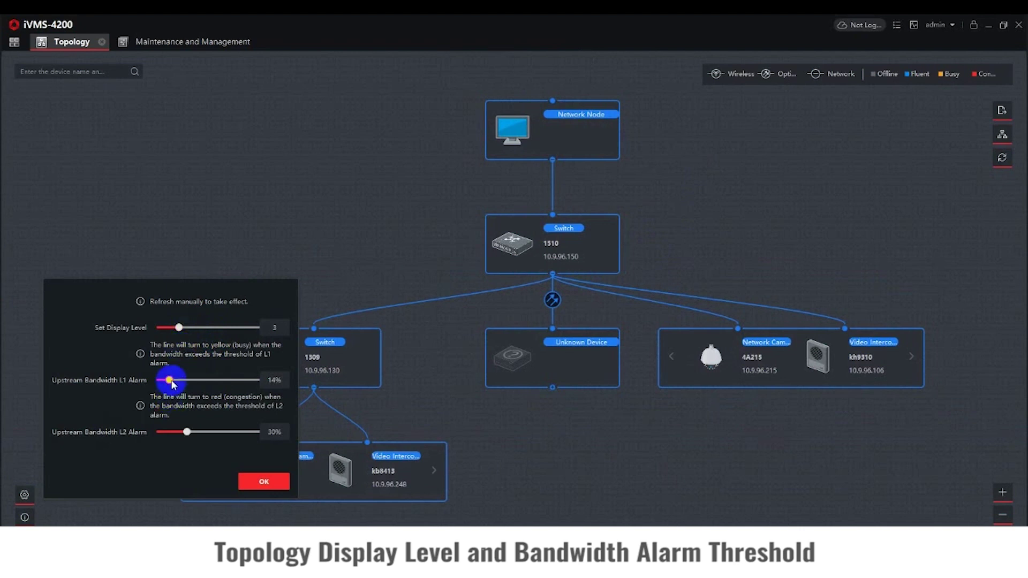
left_click_drag(173, 384, 164, 382)
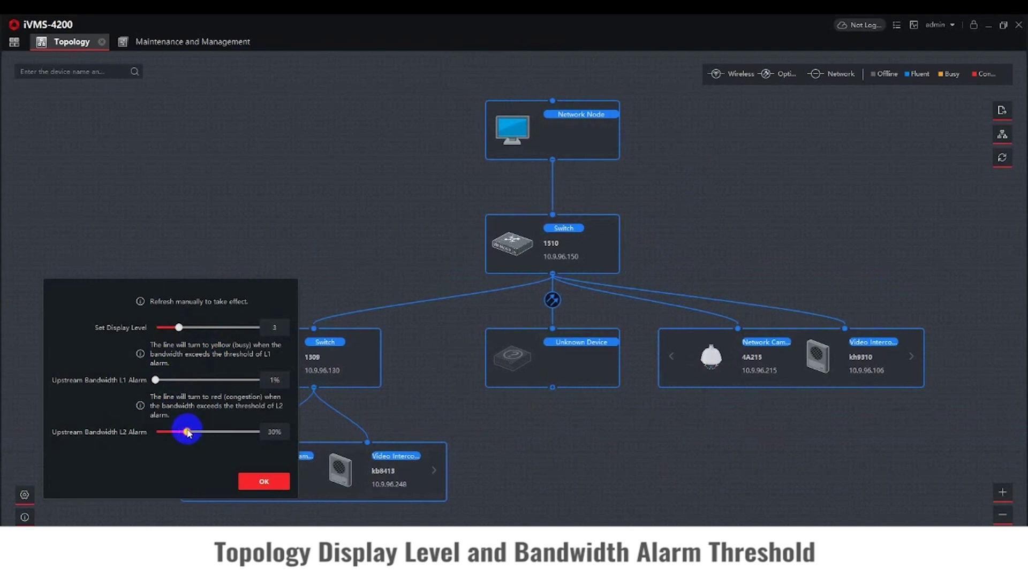
left_click_drag(188, 434, 167, 432)
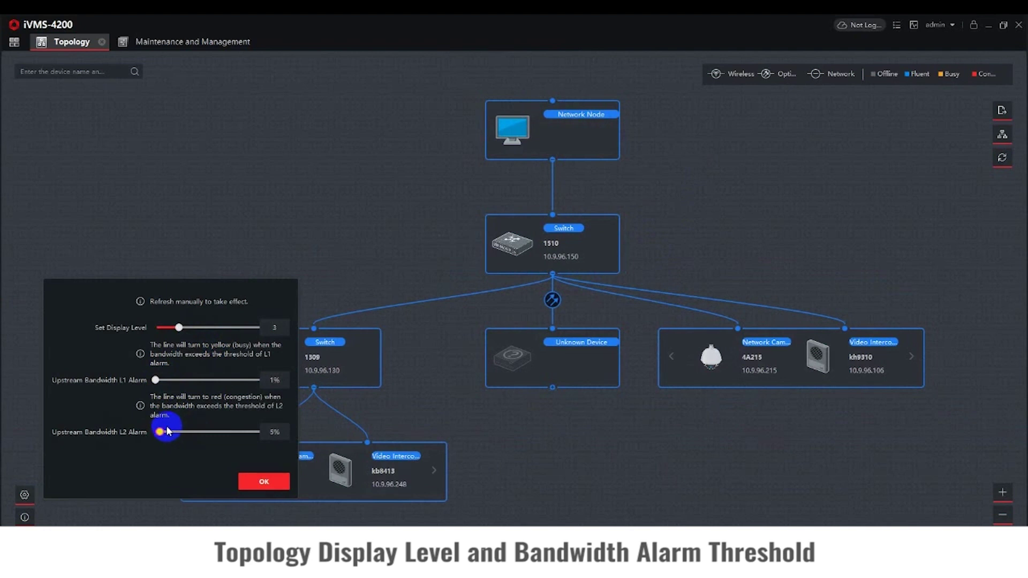
left_click(264, 483)
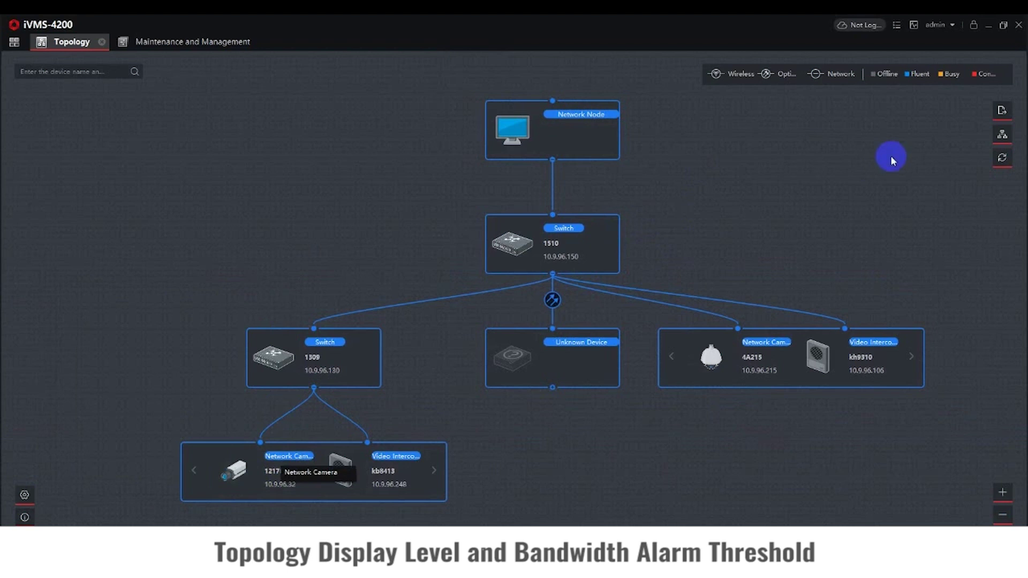
left_click_drag(856, 156, 831, 182)
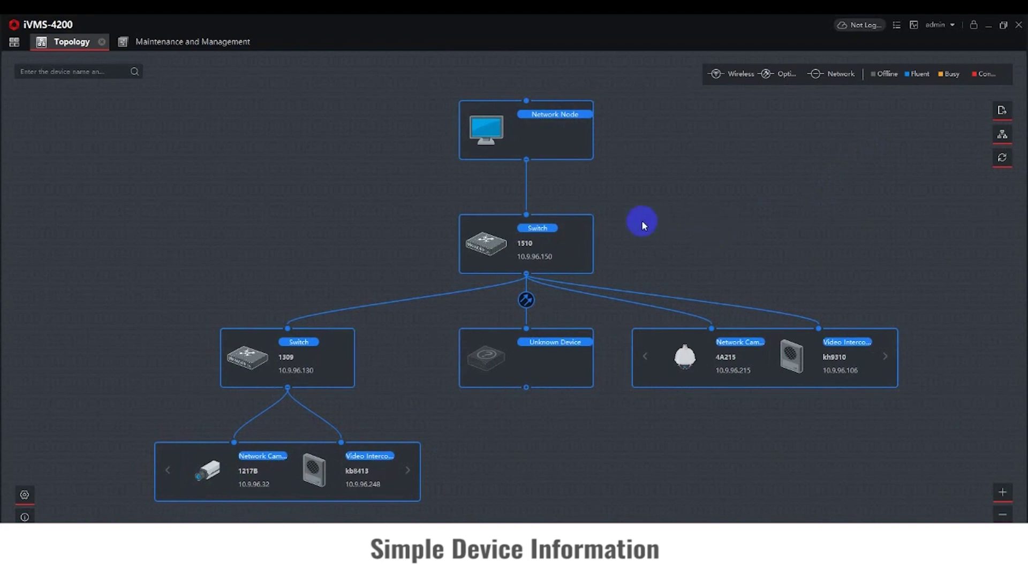
left_click(557, 241)
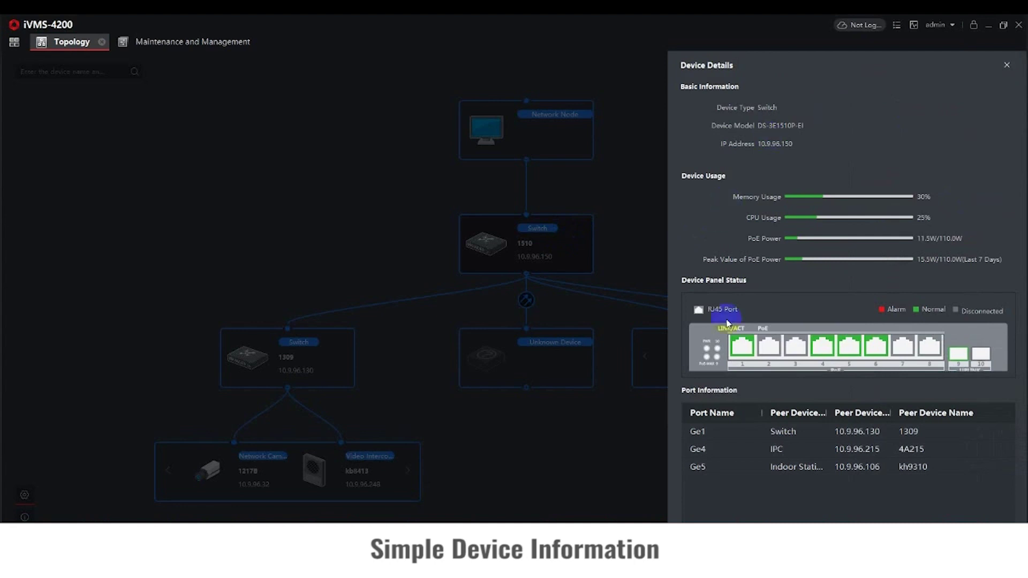
left_click(1007, 70)
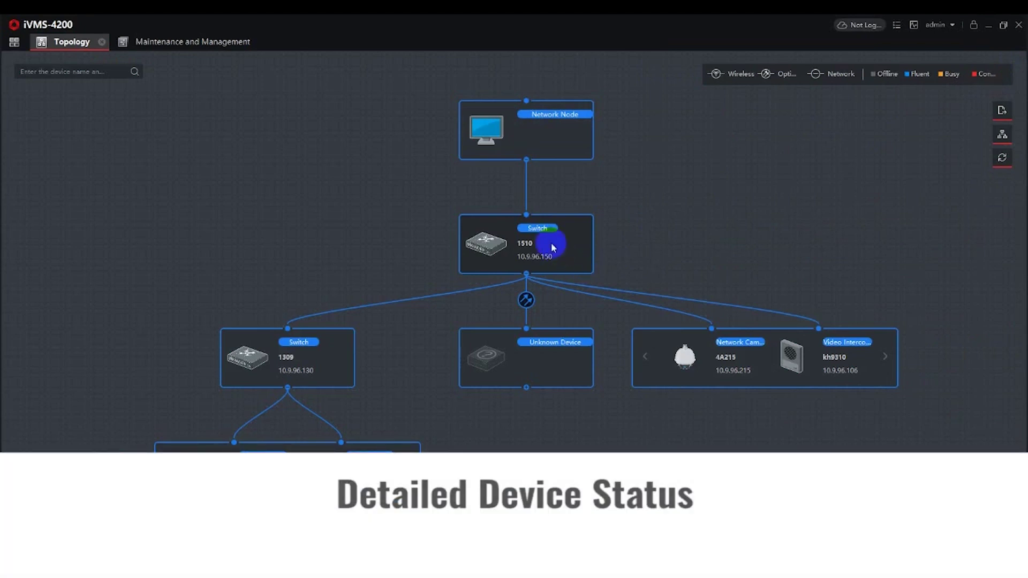
right_click(552, 245)
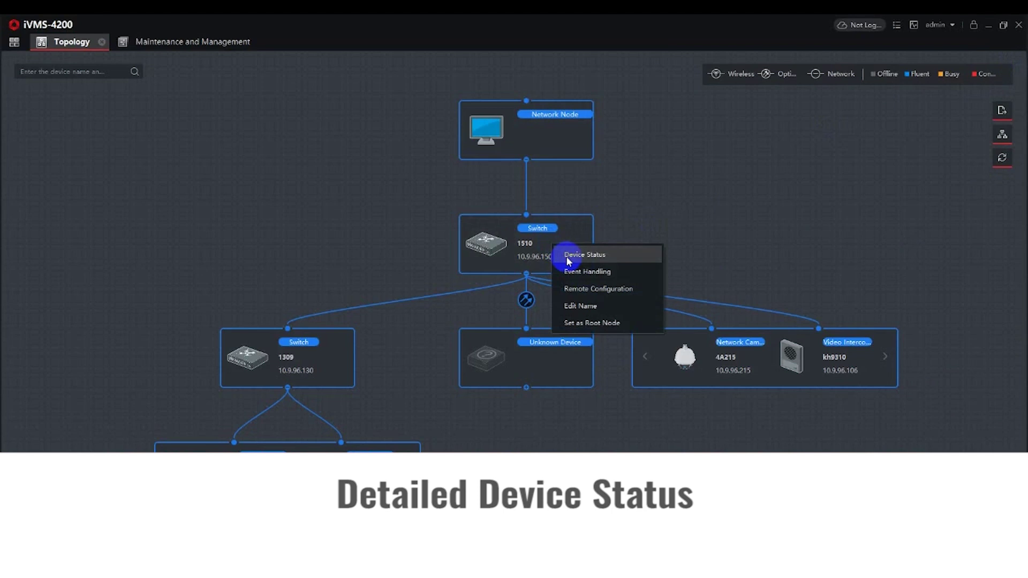
left_click(567, 256)
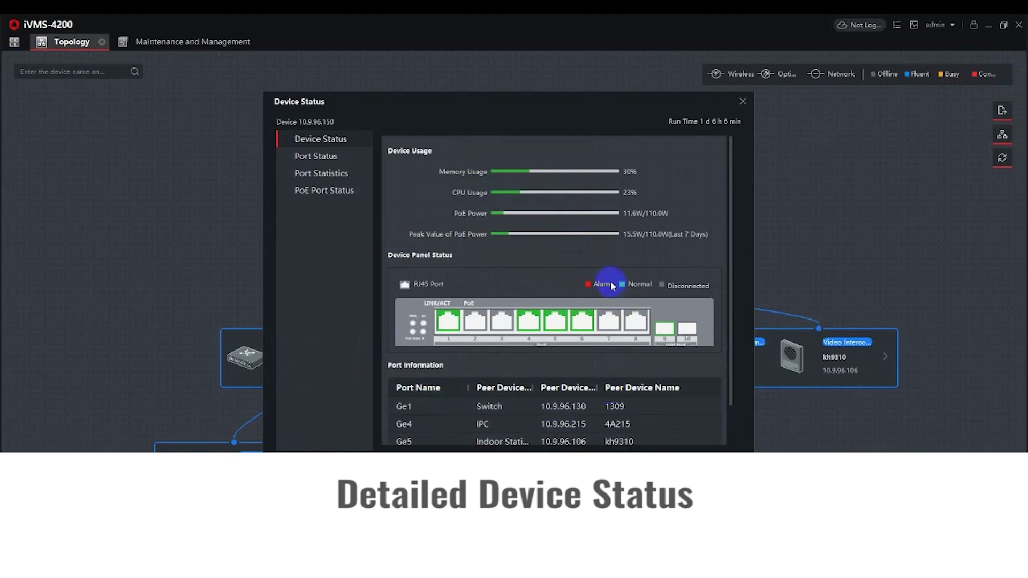
scroll(610, 281, "down", 2)
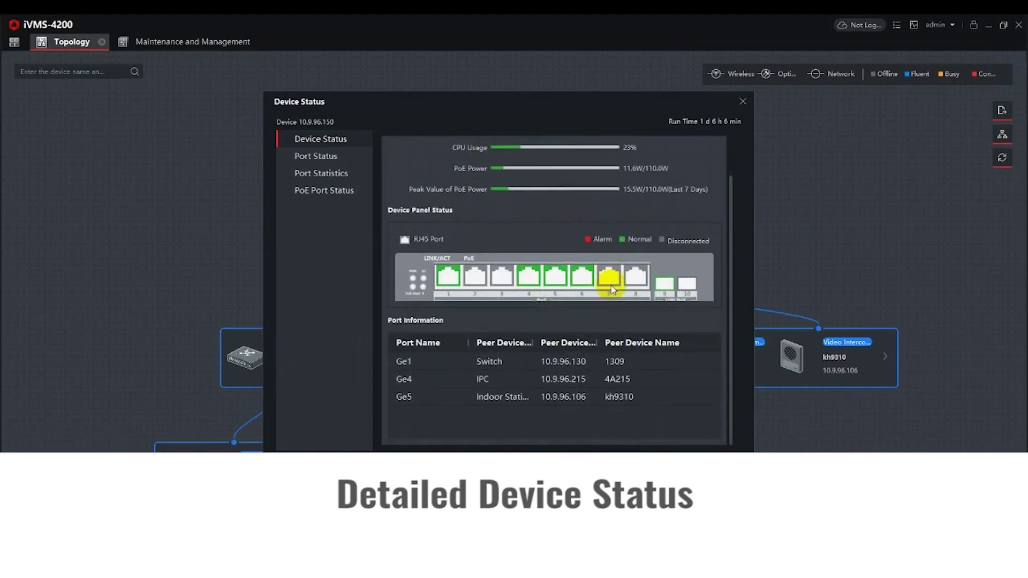
scroll(599, 385, "up", 2)
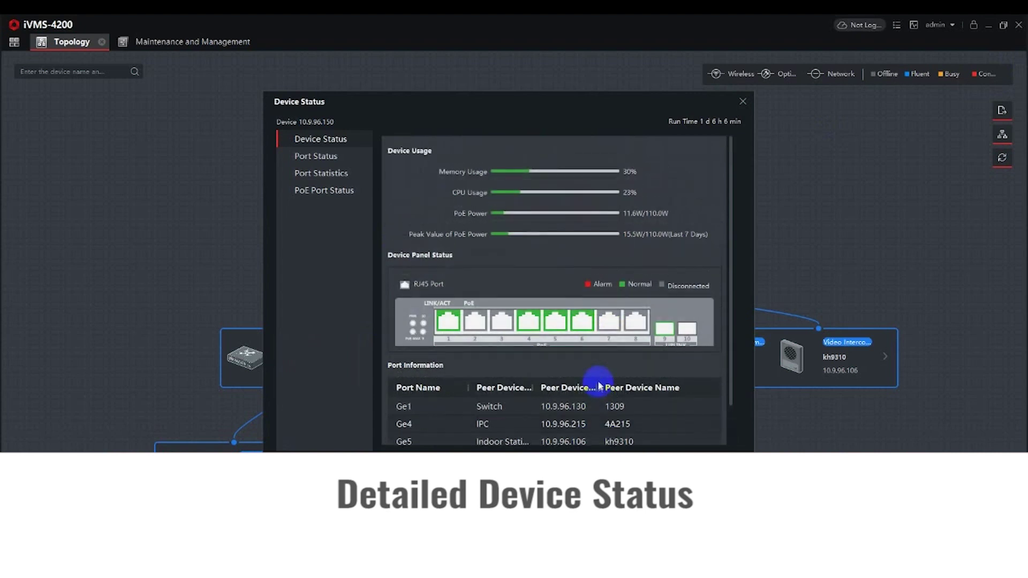
left_click(318, 157)
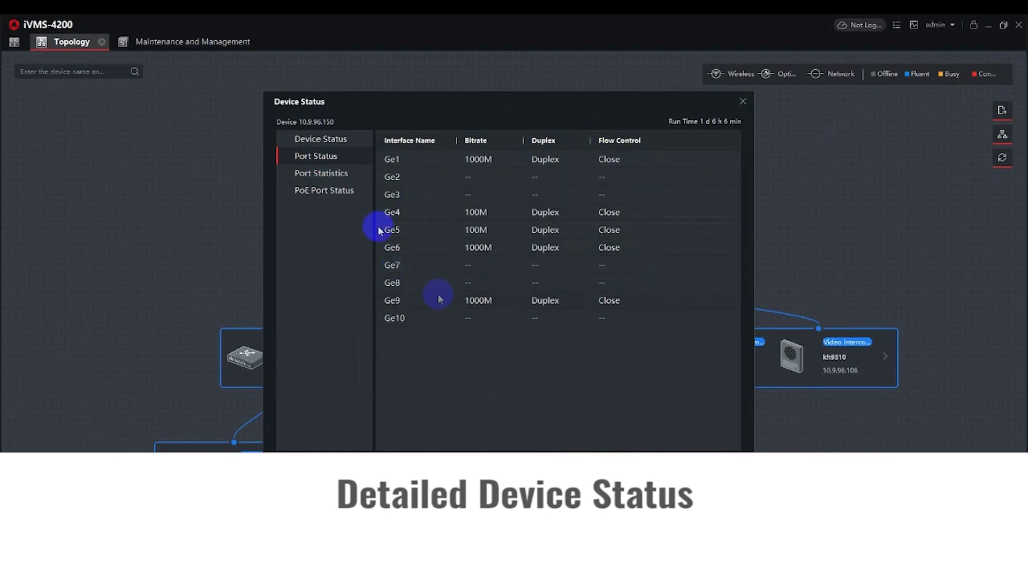
left_click(320, 174)
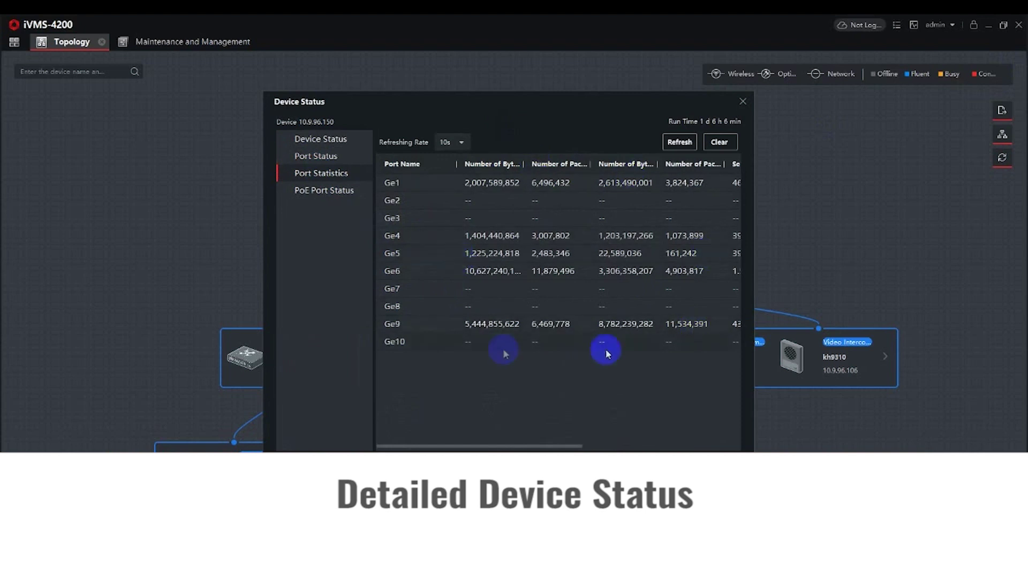
left_click(684, 145)
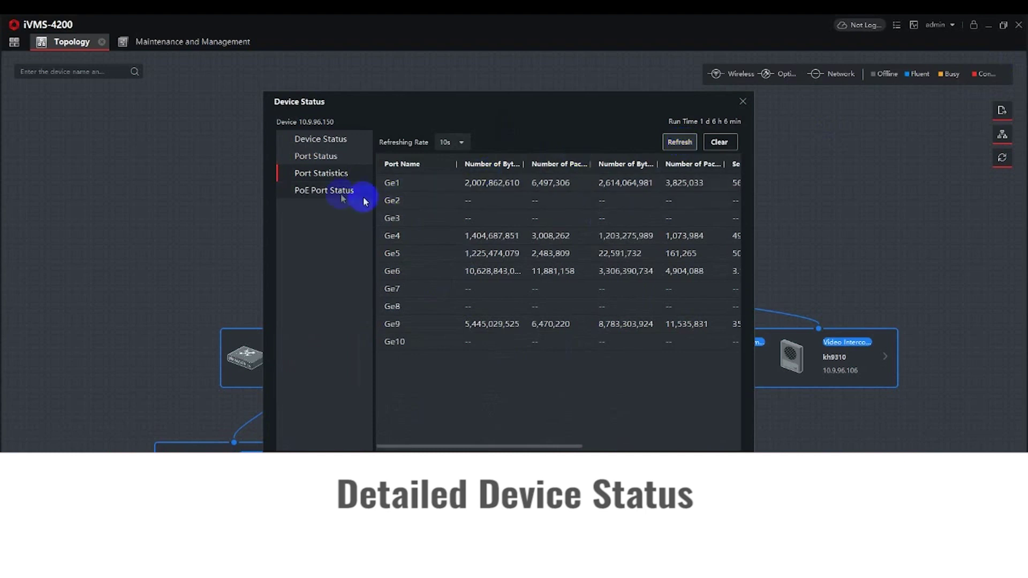
left_click(323, 197)
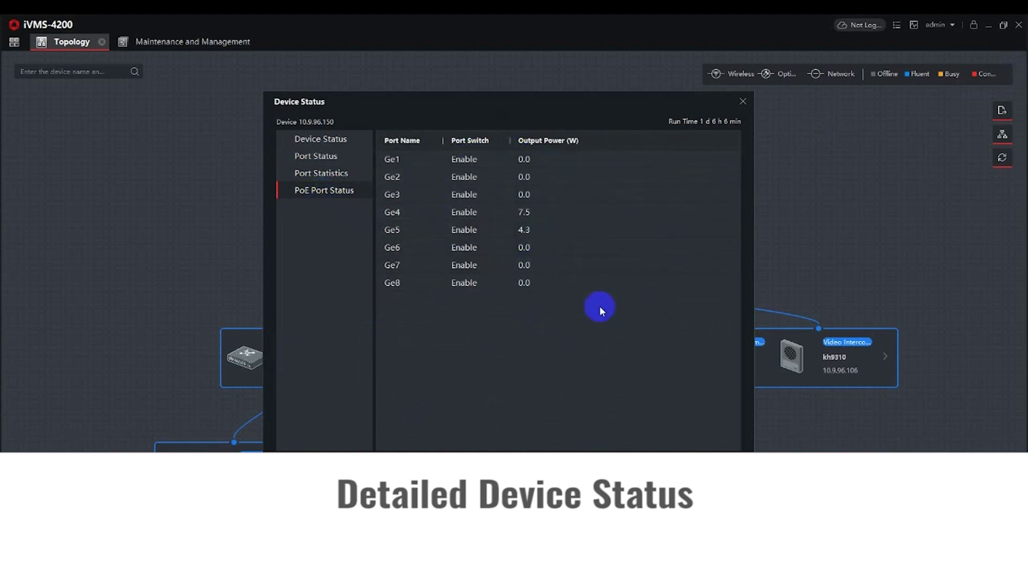
left_click(742, 104)
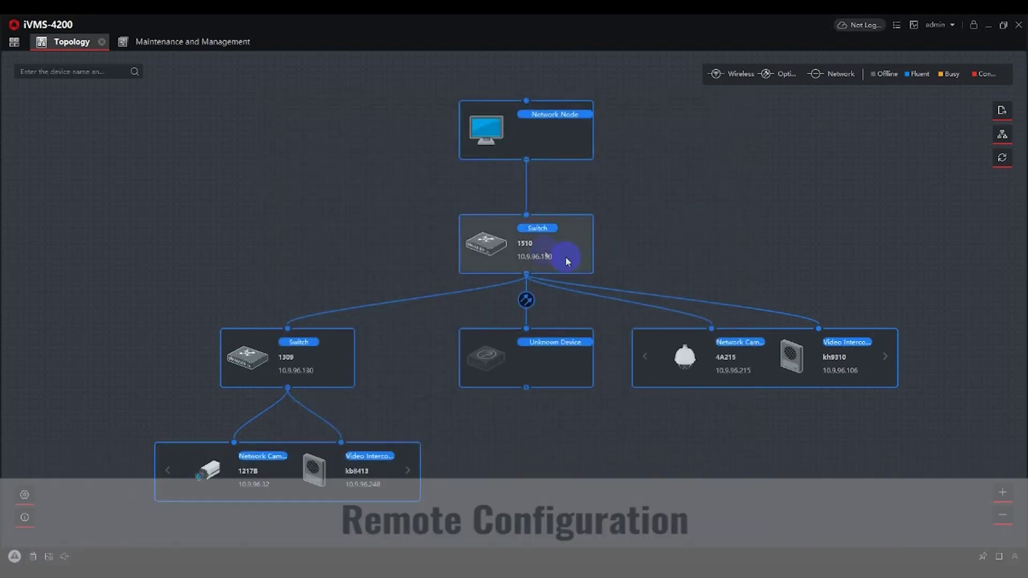
Open Remote Configuration for switch 1510 and look over its device settings
right_click(541, 245)
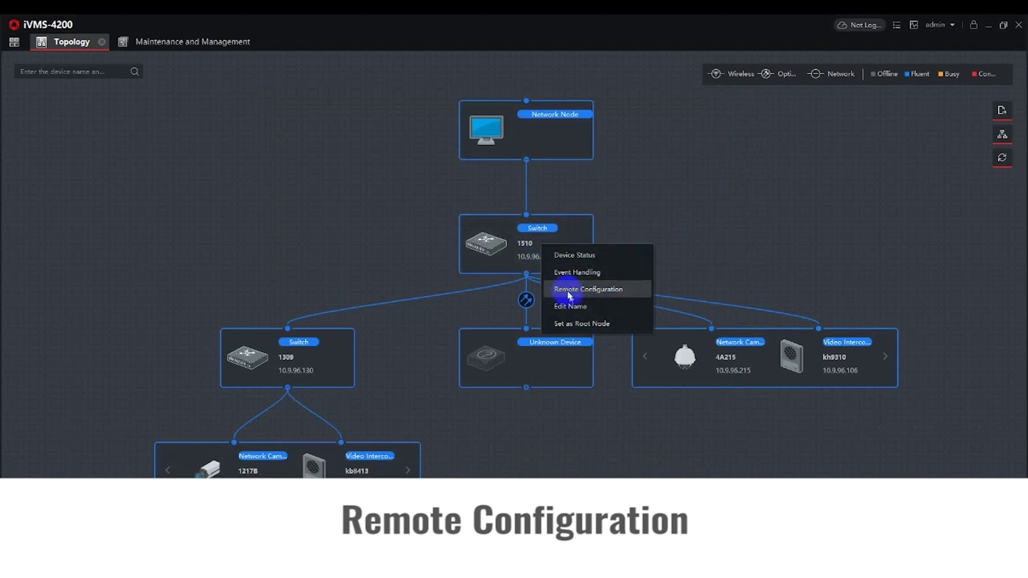
left_click(569, 295)
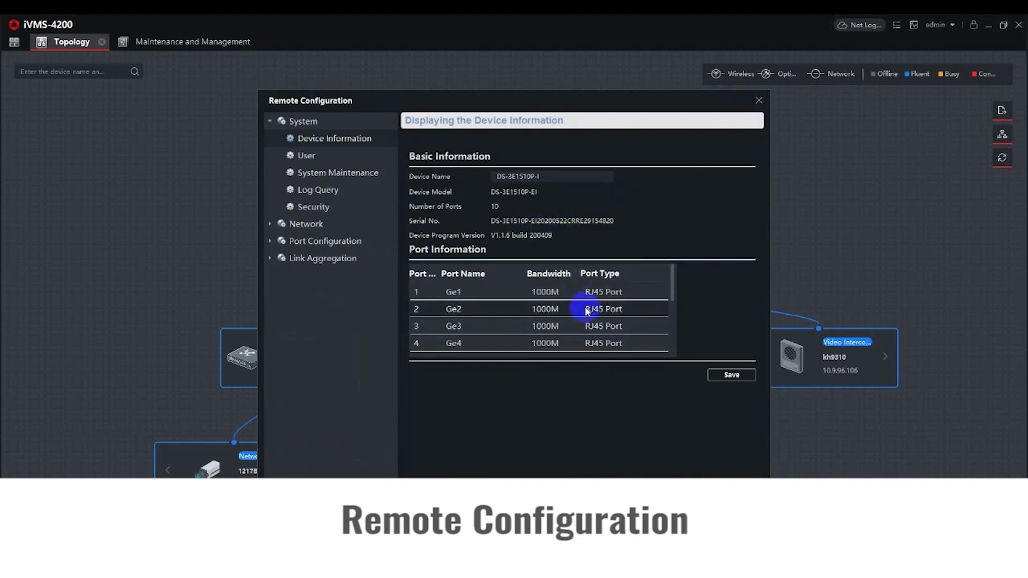
scroll(587, 311, "down", 2)
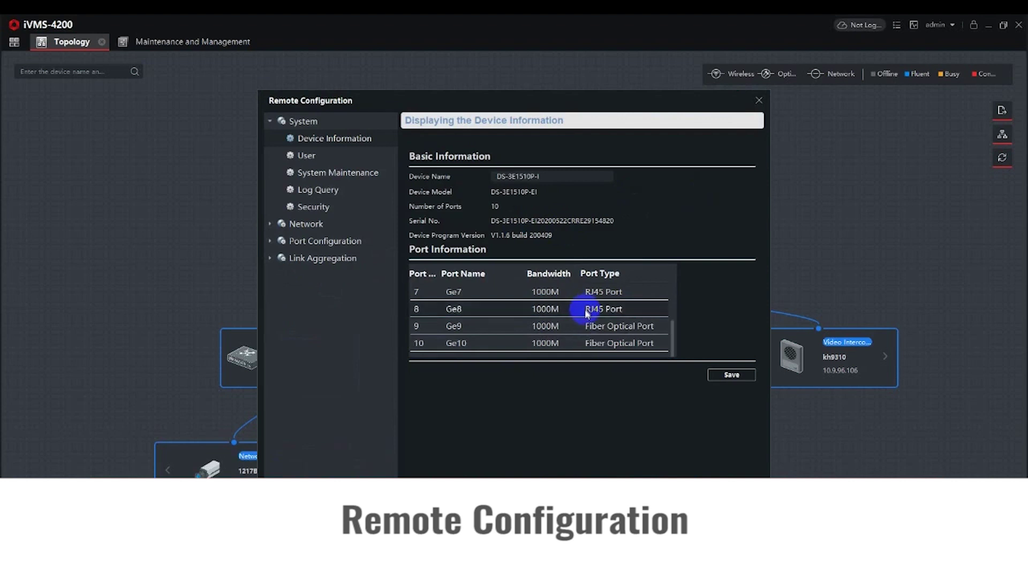
scroll(586, 310, "up", 2)
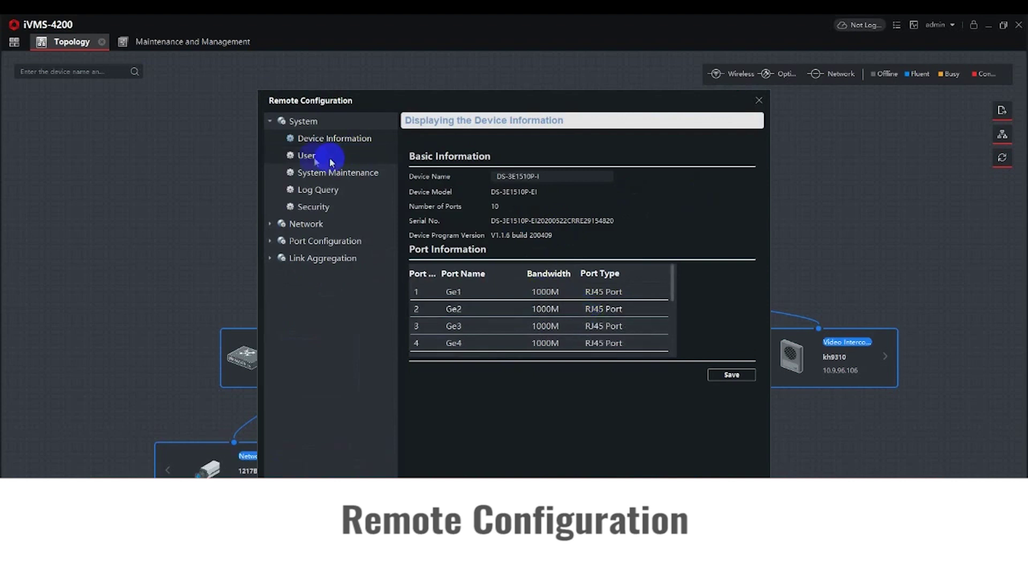
Check the switch's User, System Maintenance, Log Query results and Security pages, then close
left_click(313, 158)
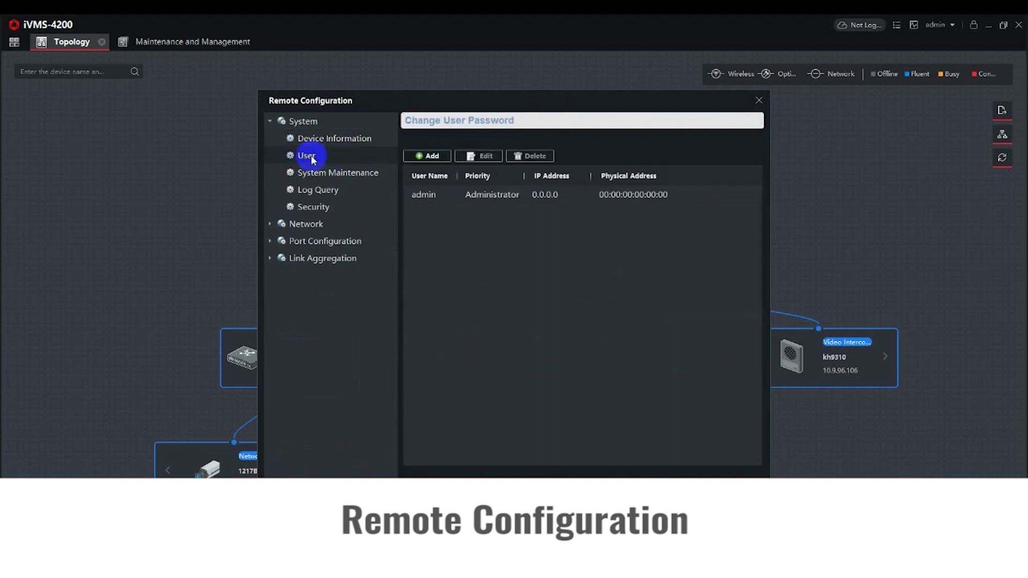
left_click(333, 180)
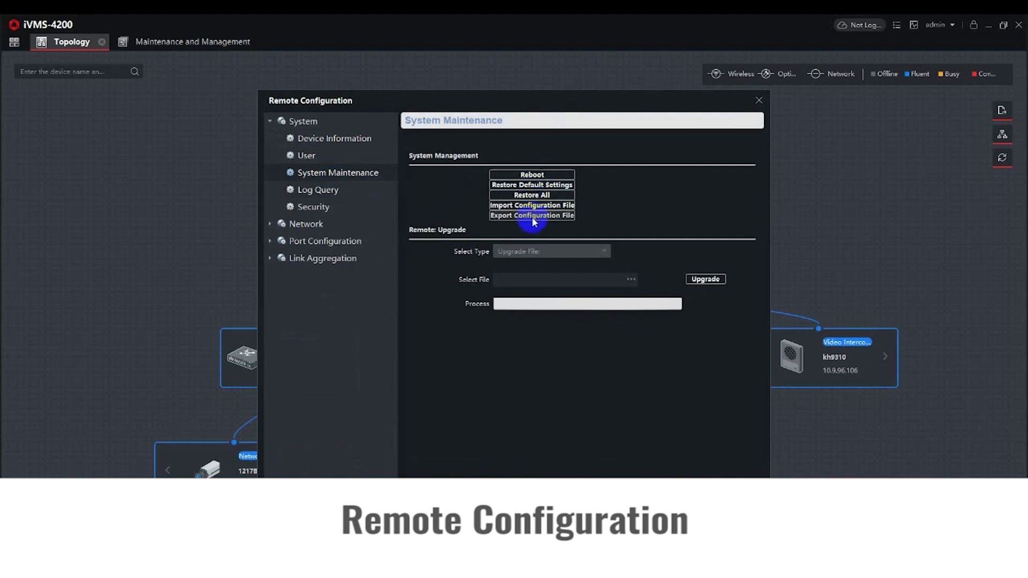
left_click(321, 192)
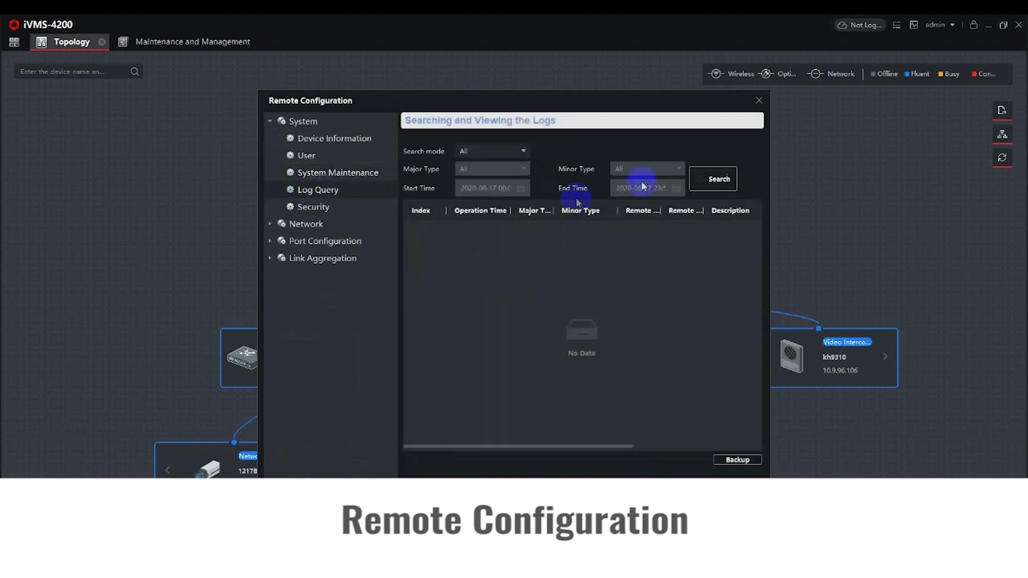
left_click(714, 182)
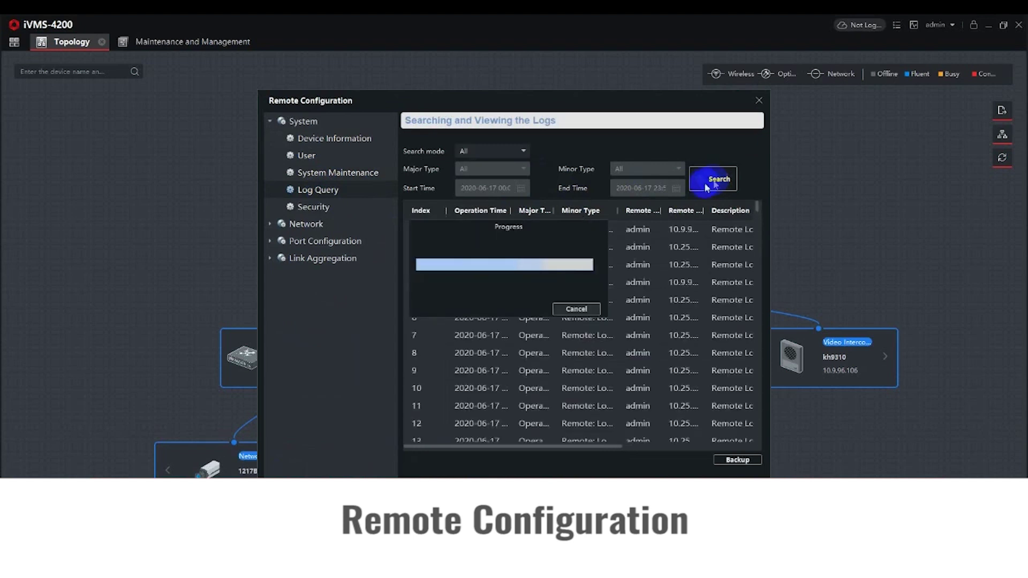
scroll(524, 274, "down", 4)
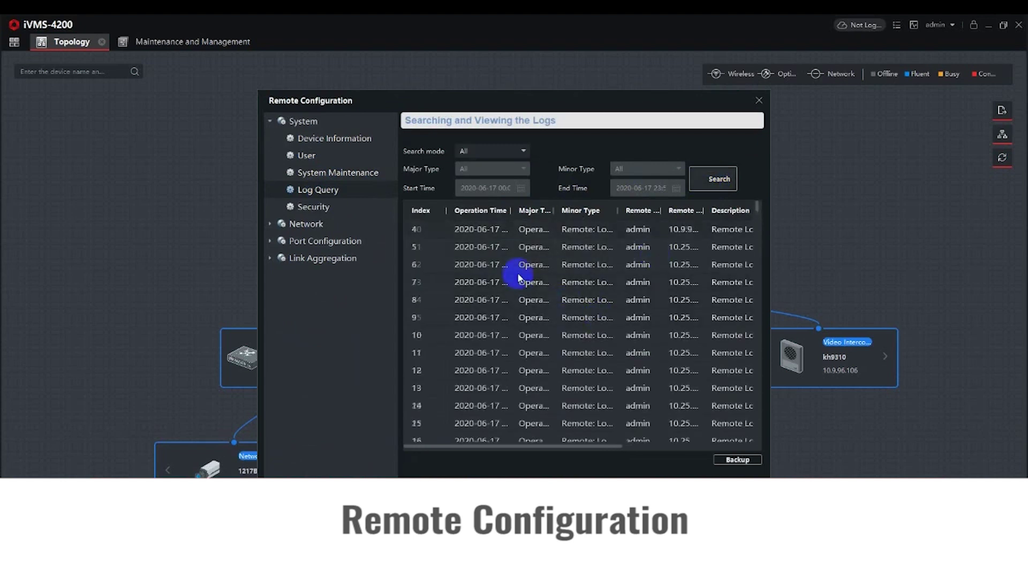
scroll(541, 317, "down", 13)
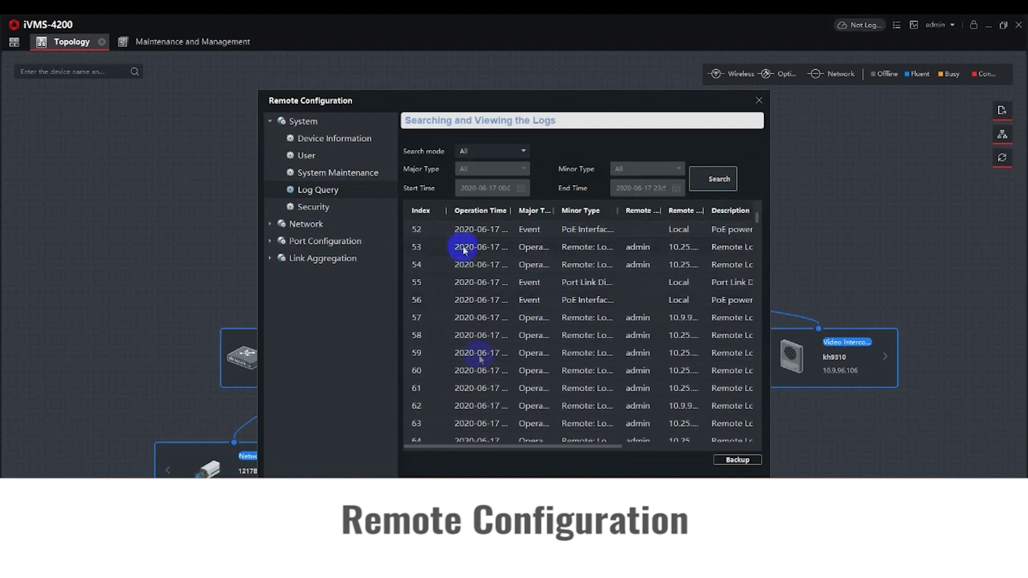
left_click(320, 207)
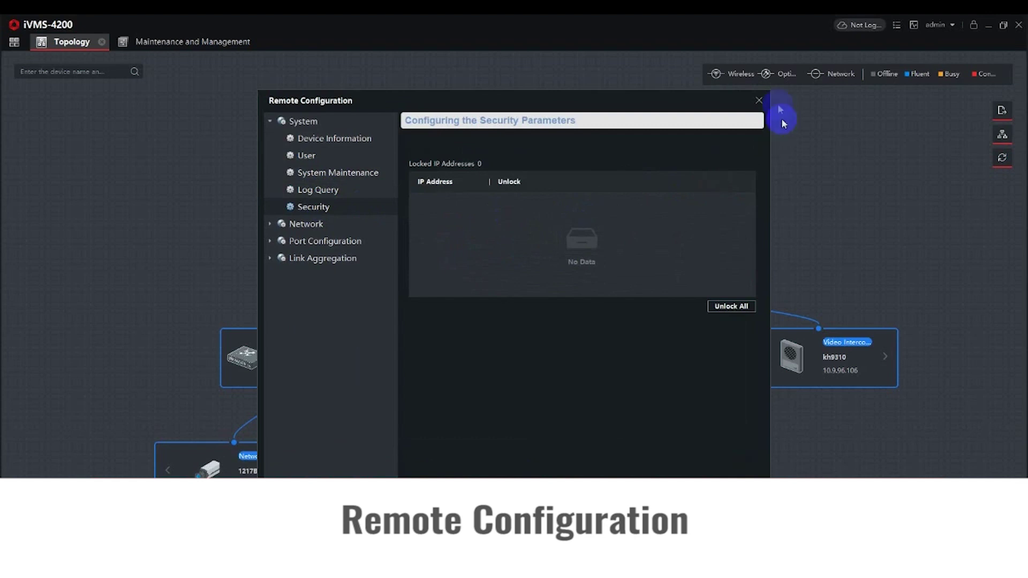
left_click(760, 100)
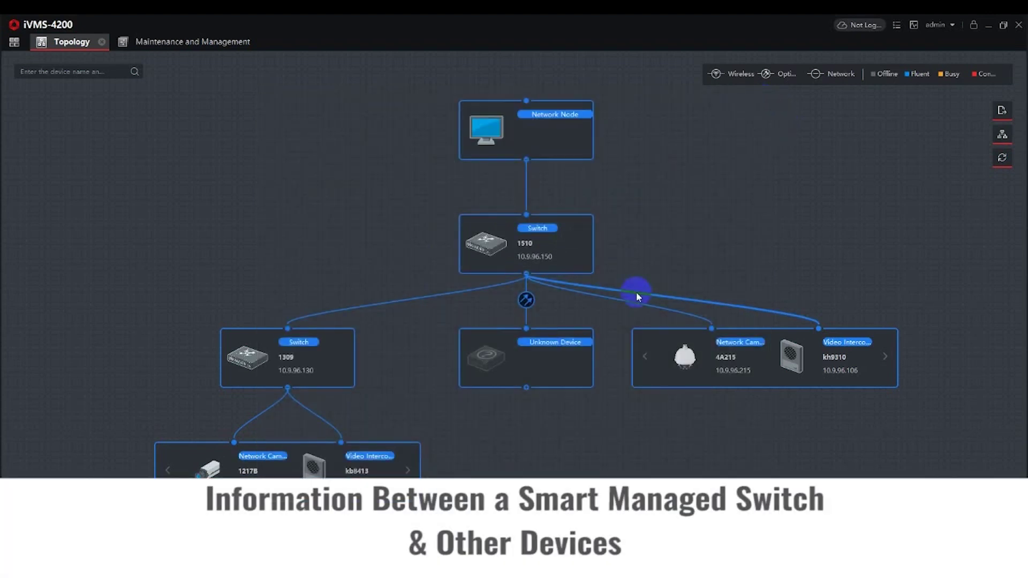
left_click(620, 311)
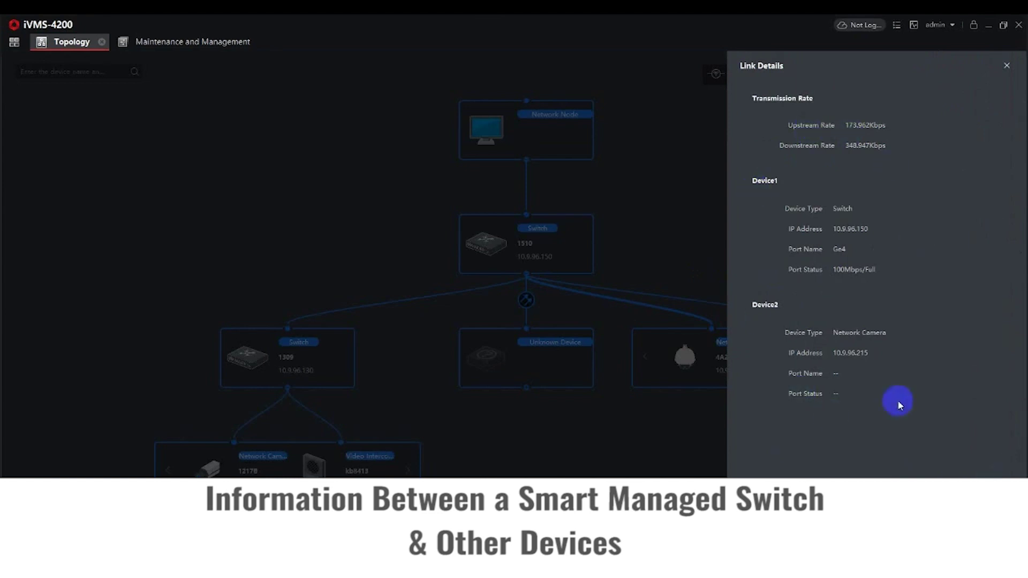
left_click(1005, 67)
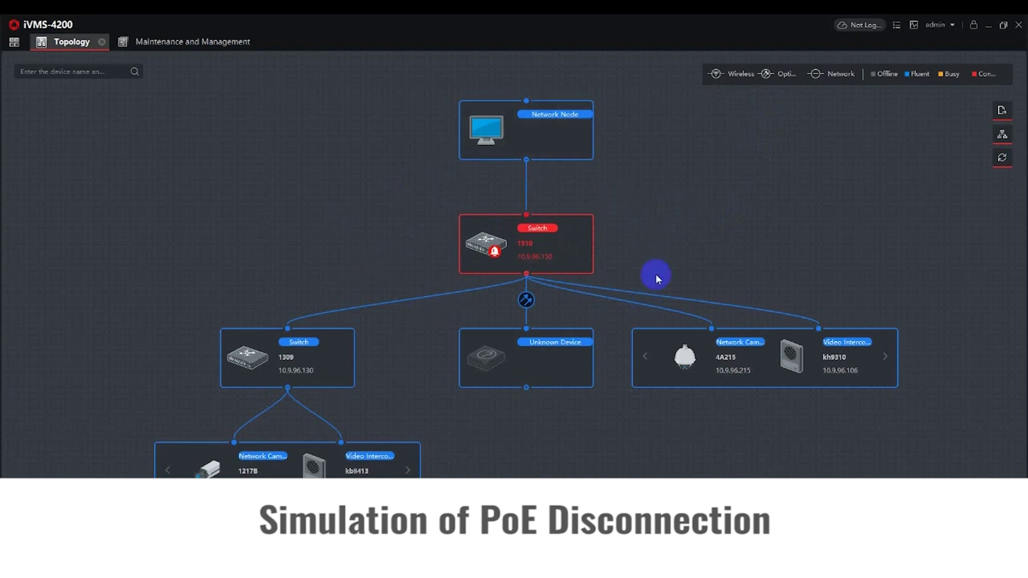
Read switch 1510's port 5 PoE power-off and network disconnection events in Event Handling
right_click(551, 240)
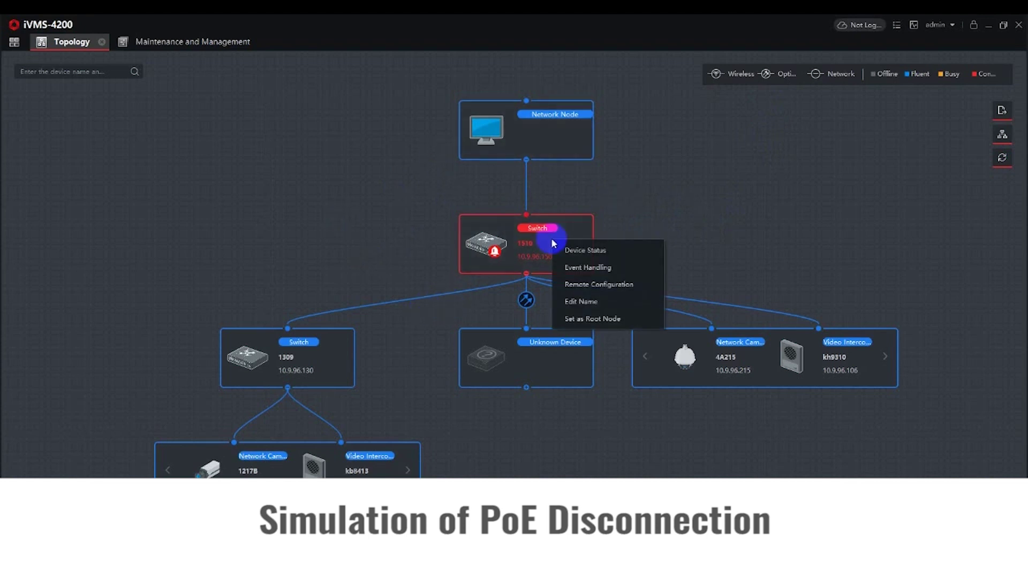
left_click(578, 270)
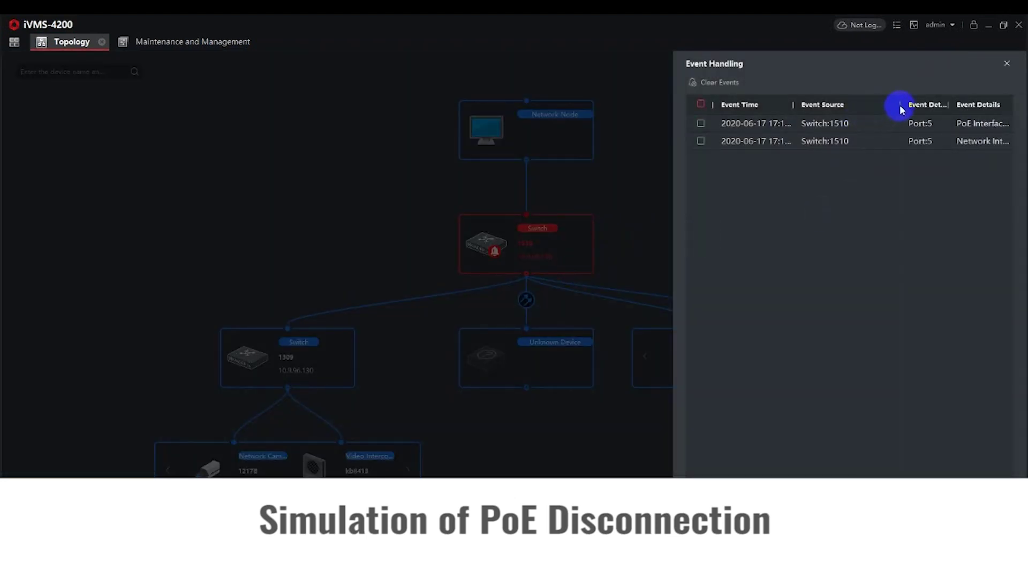
left_click_drag(900, 106, 849, 110)
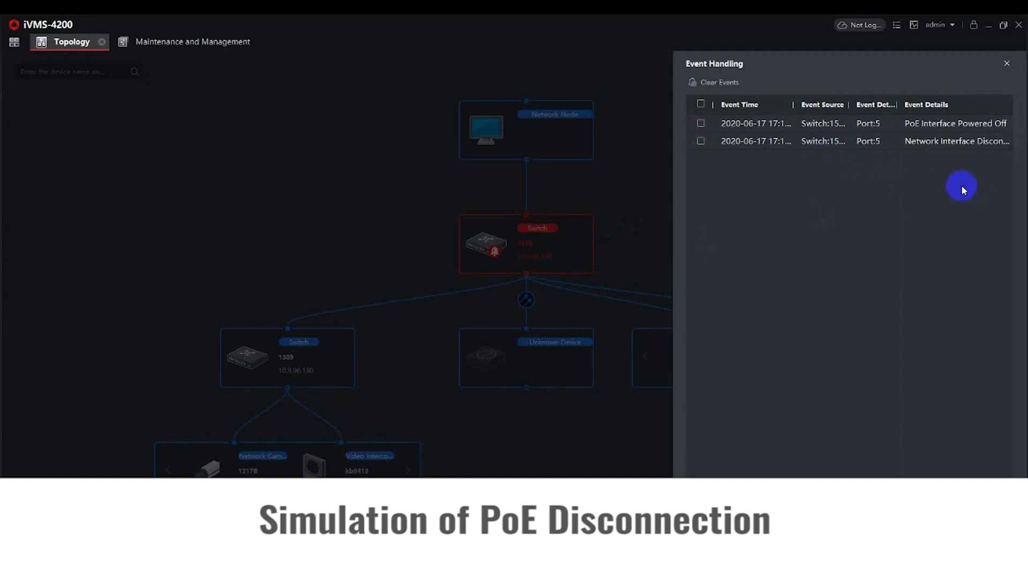
left_click(1007, 63)
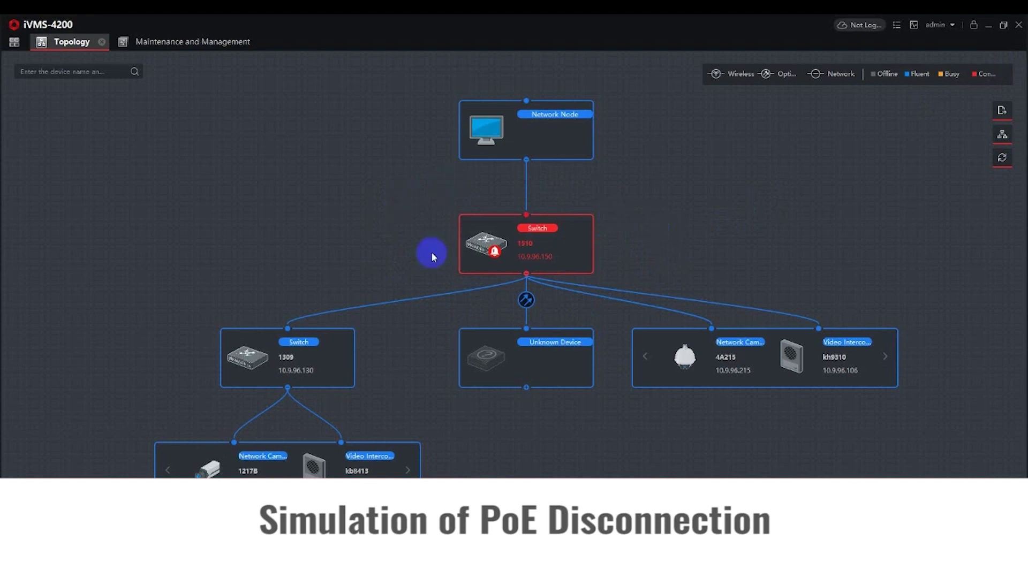
Select all four port 5 events of switch 1510 in Event Handling and clear them
right_click(567, 238)
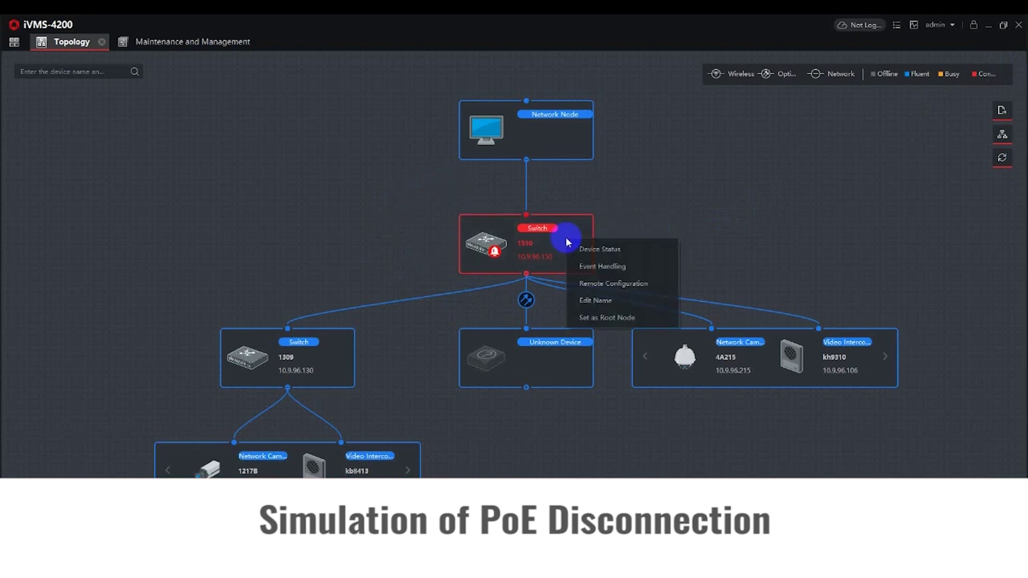
left_click(583, 266)
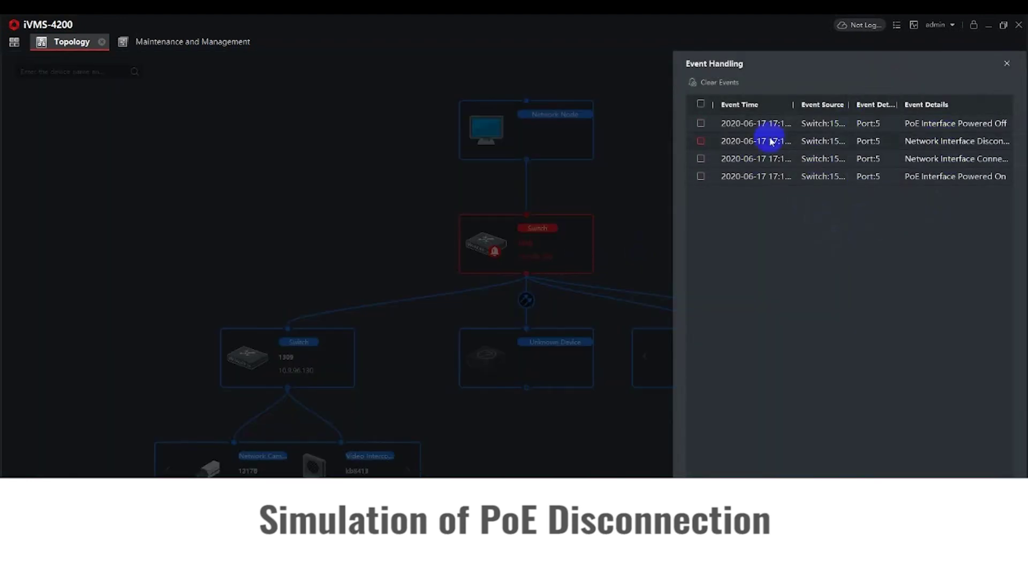
left_click(701, 105)
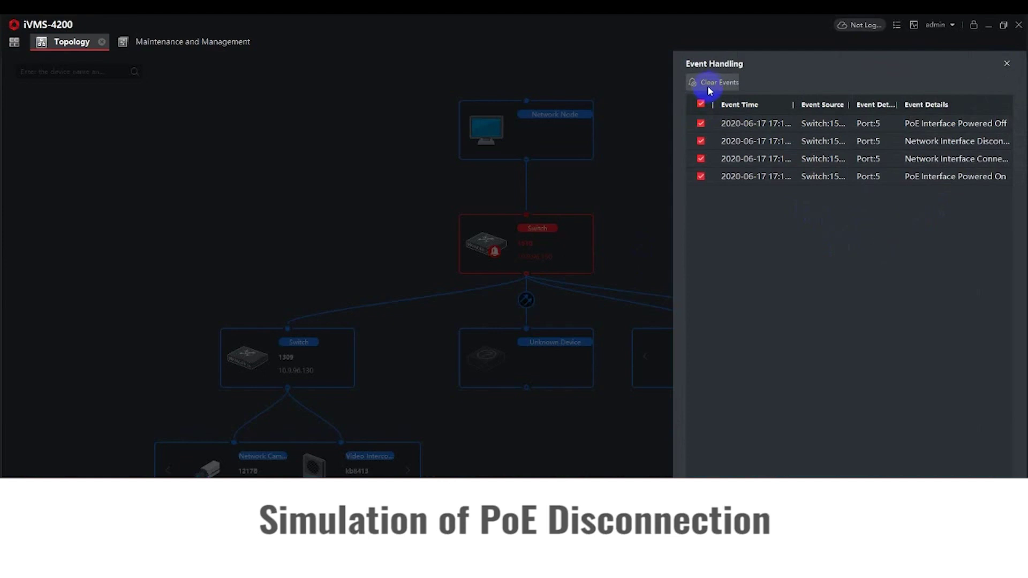
left_click(711, 84)
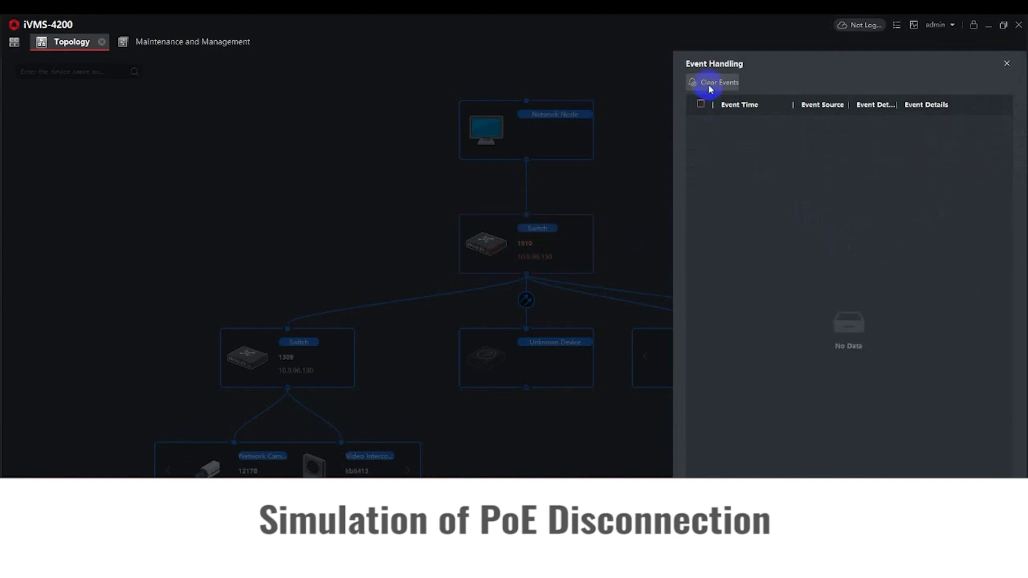
left_click(1007, 65)
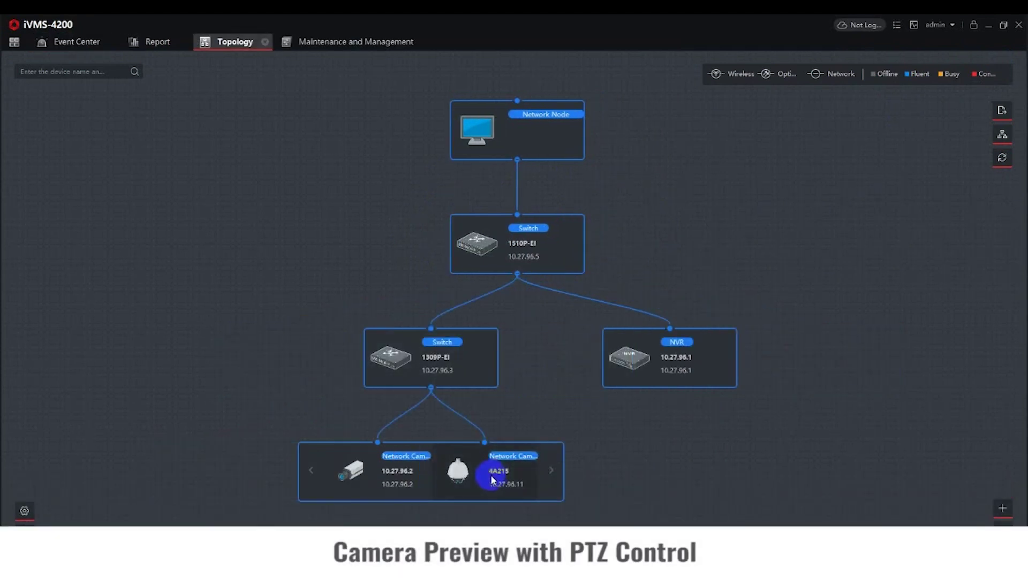
Open camera 4A215's live view, tilt it up and down, pan right and left, then close it
right_click(497, 479)
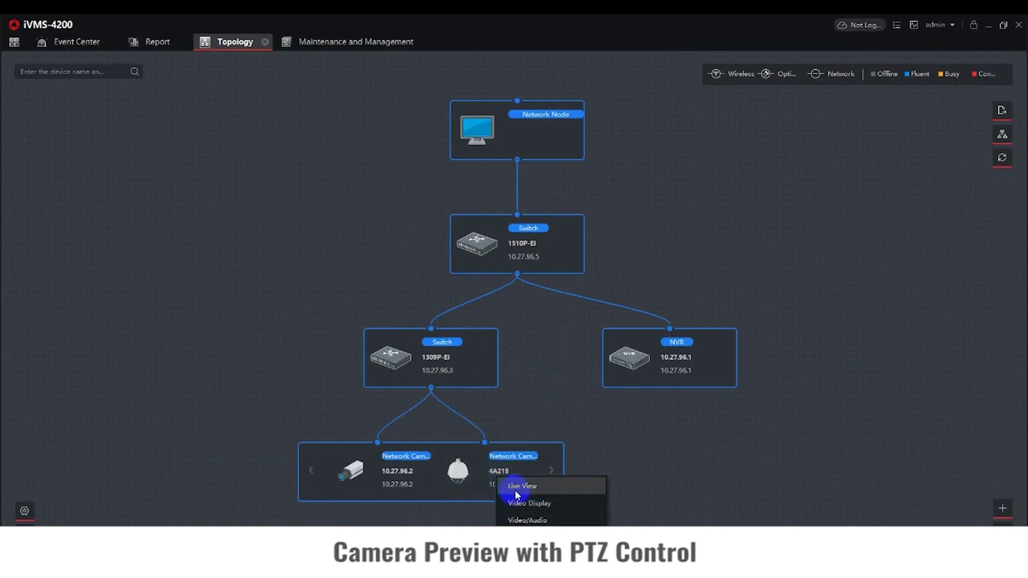
left_click(517, 492)
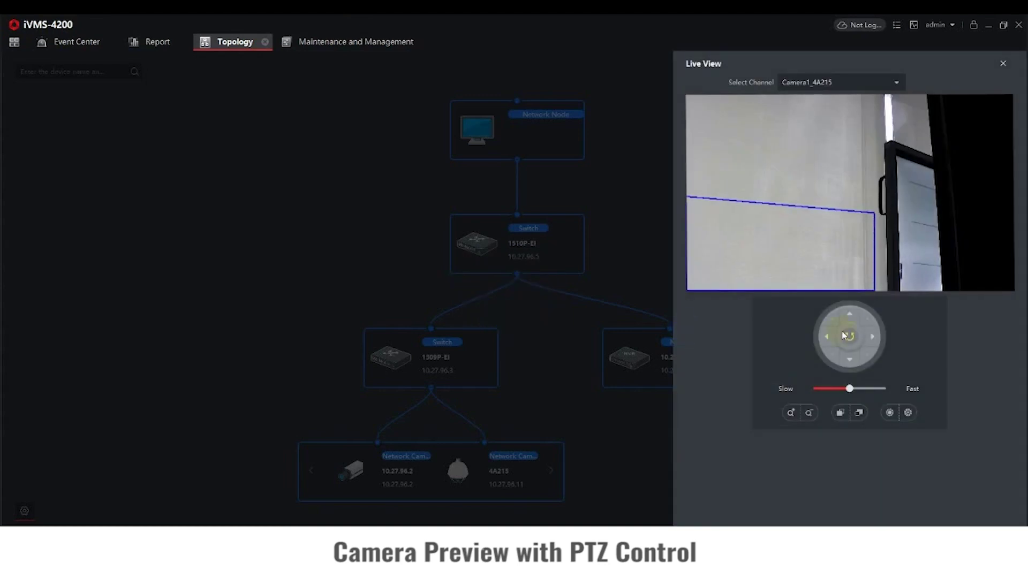
left_click(850, 316)
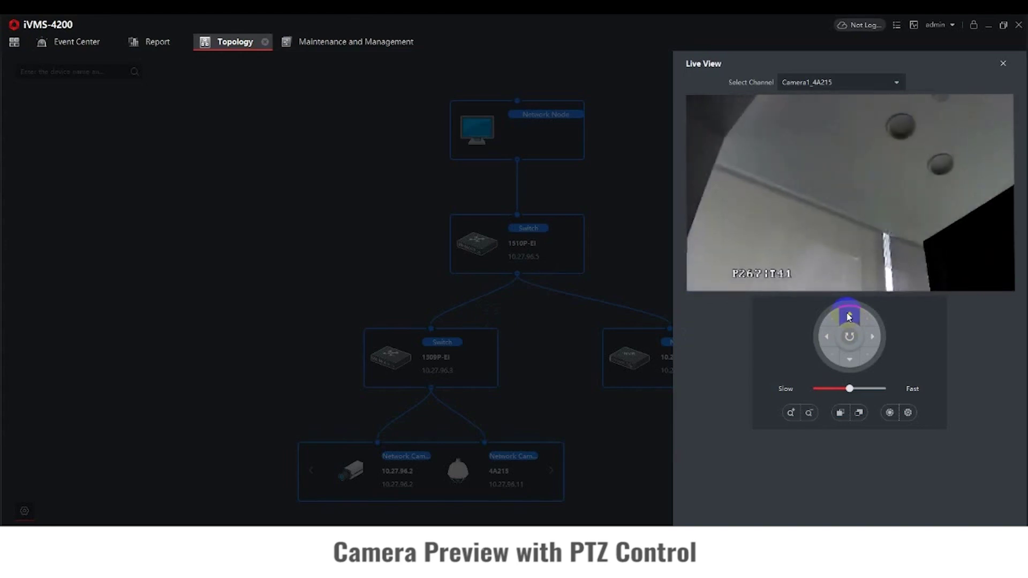
left_click(853, 360)
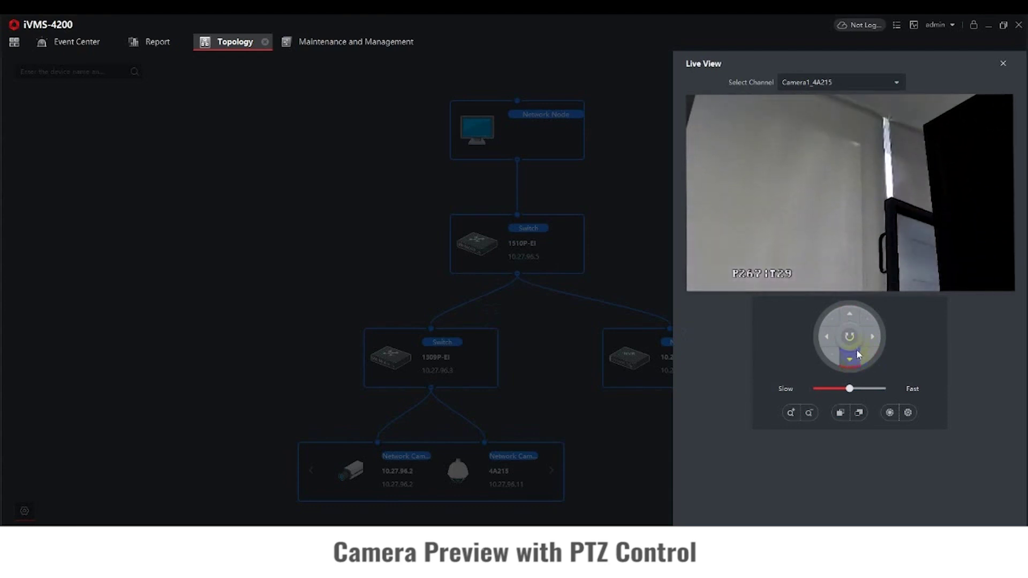
left_click(868, 338)
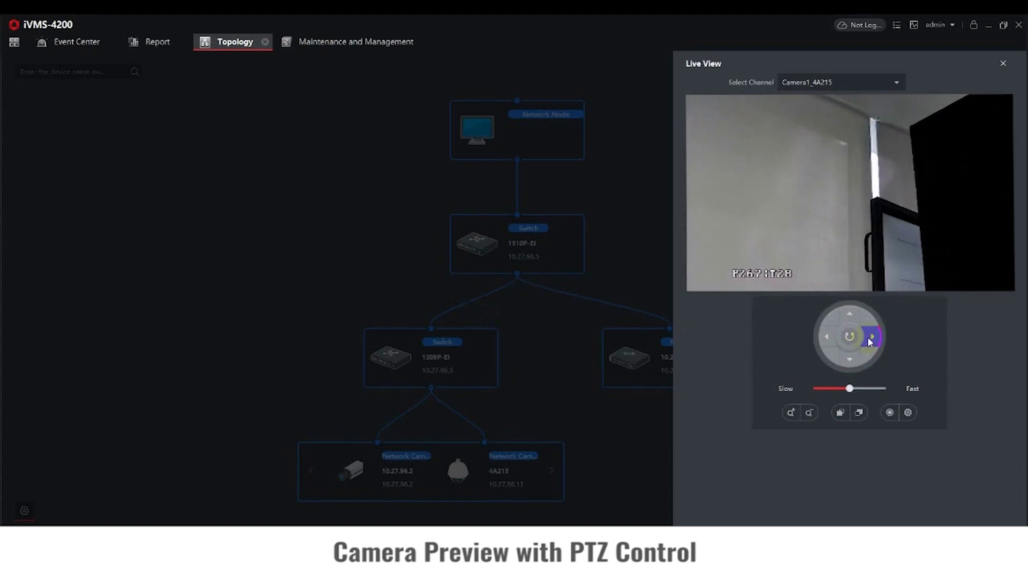
left_click(830, 343)
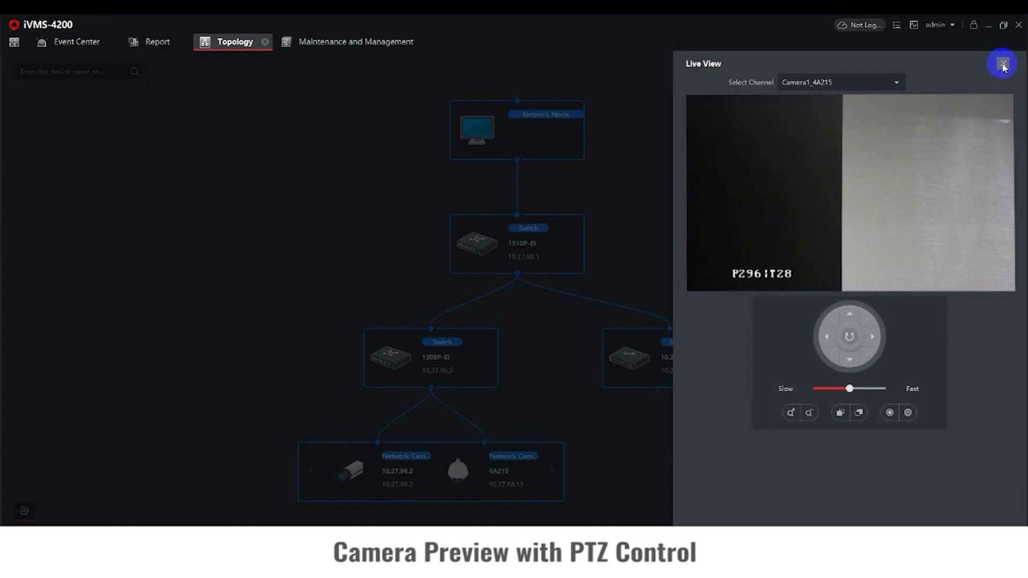
left_click(1003, 64)
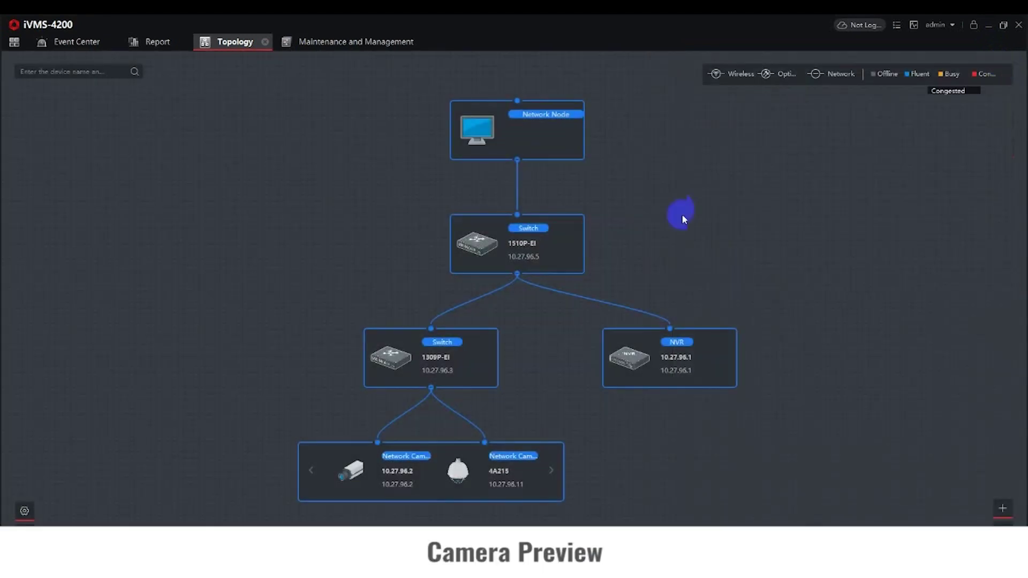
Start Live View for camera 10.27.96.2 from its topology context menu
right_click(397, 477)
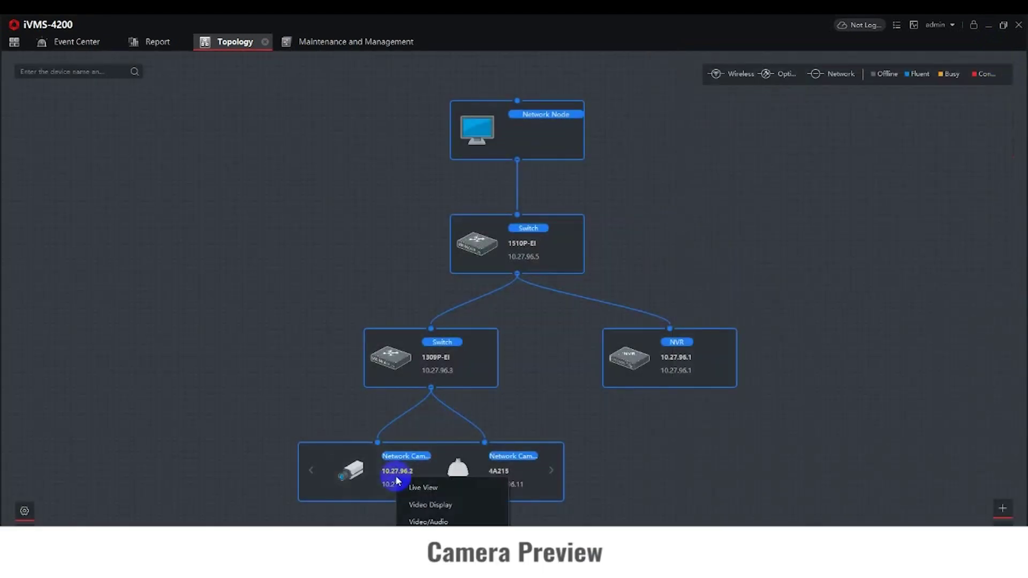
left_click(428, 489)
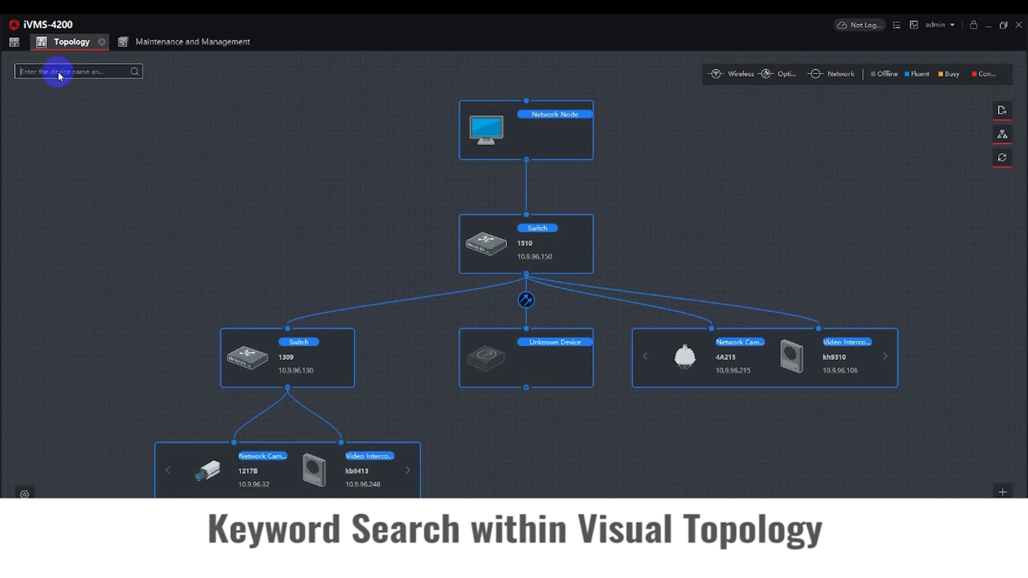
Search '15' to jump to camera 4A215, then clear the search and zoom out to the full tree
type("15")
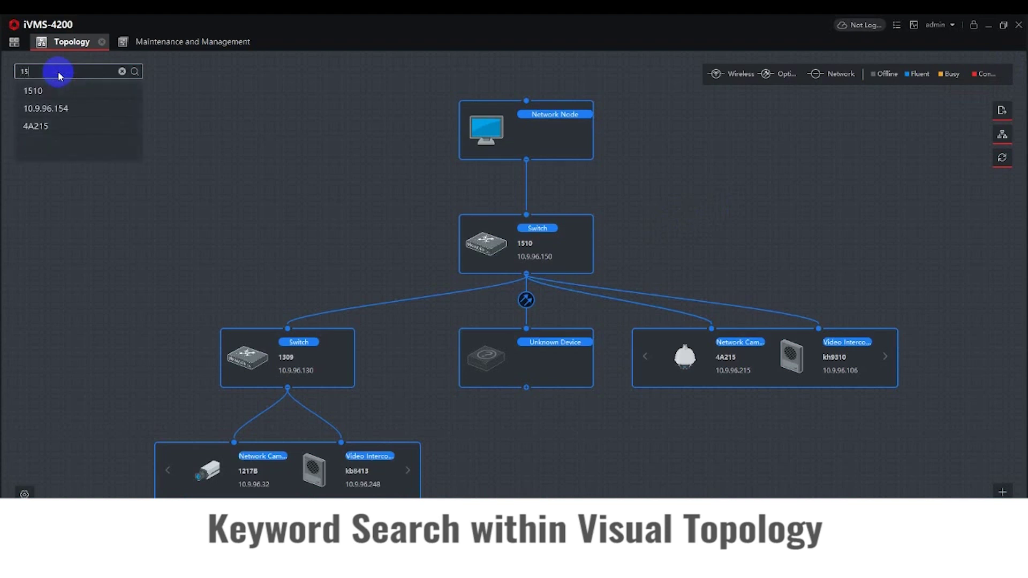
left_click(44, 133)
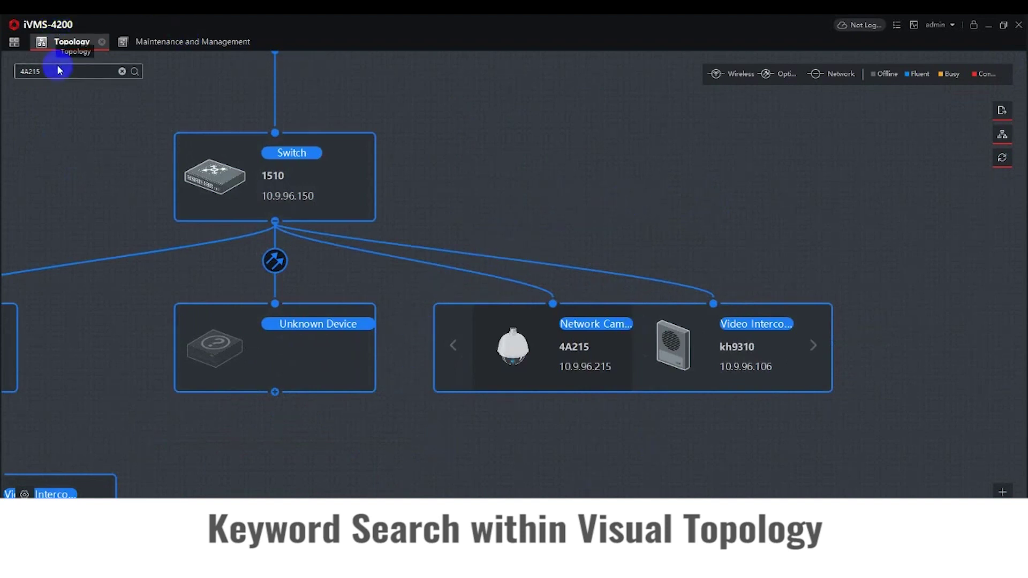
left_click(122, 71)
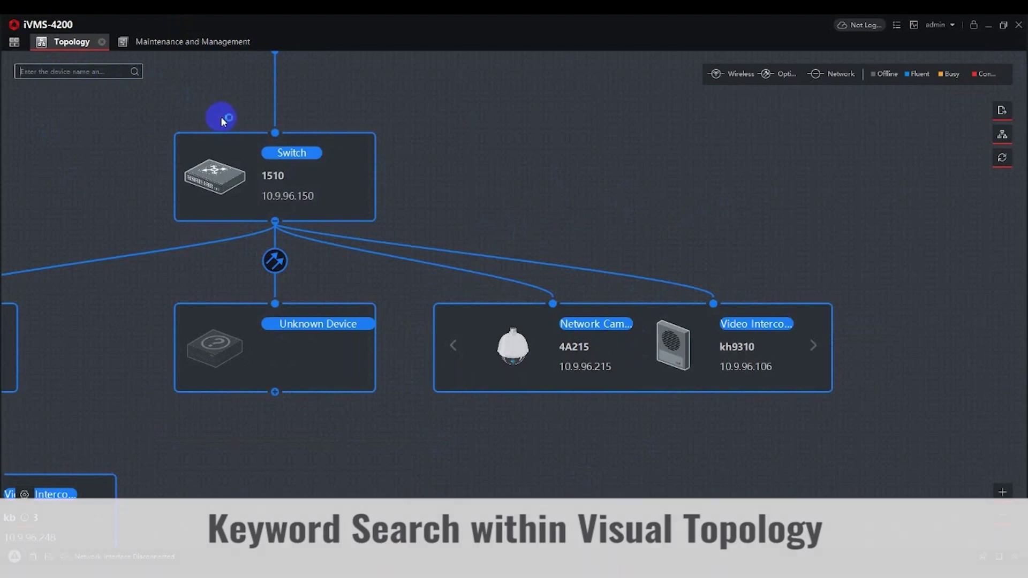
left_click_drag(443, 157, 566, 192)
scroll(501, 174, "down", 5)
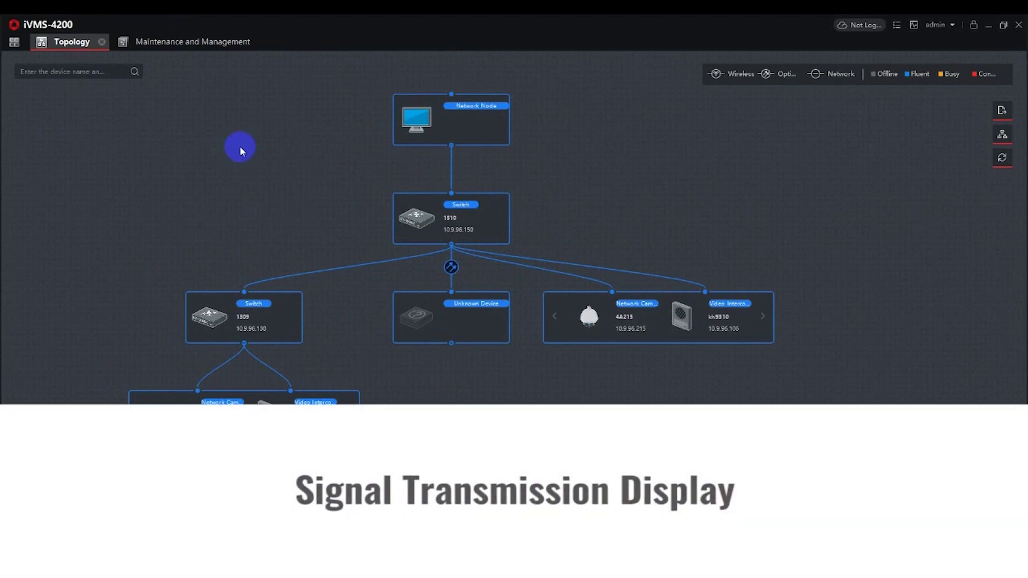
Show the signal path from network camera 1217B to transmission device switch 1510
left_click(1003, 138)
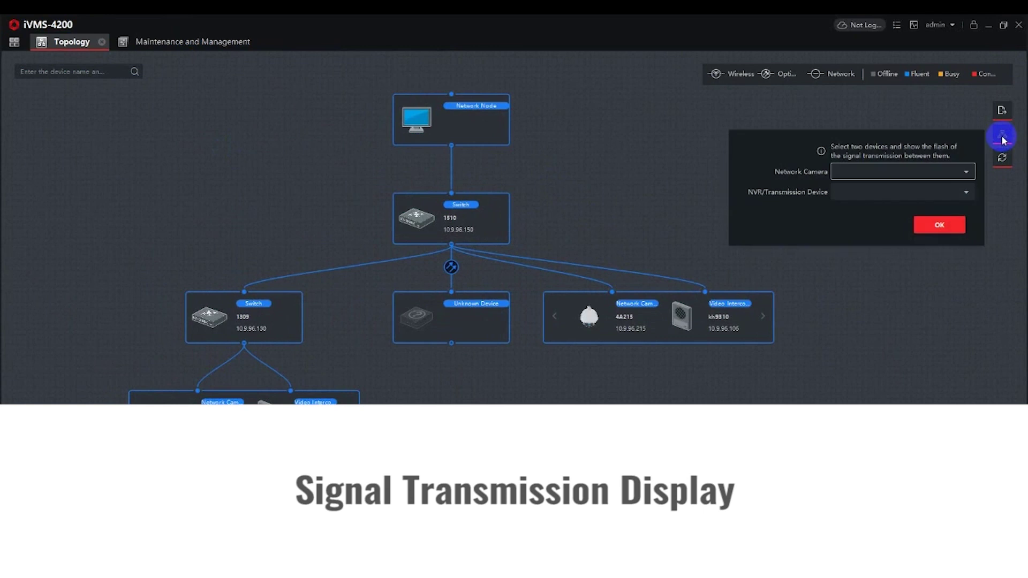
left_click(905, 174)
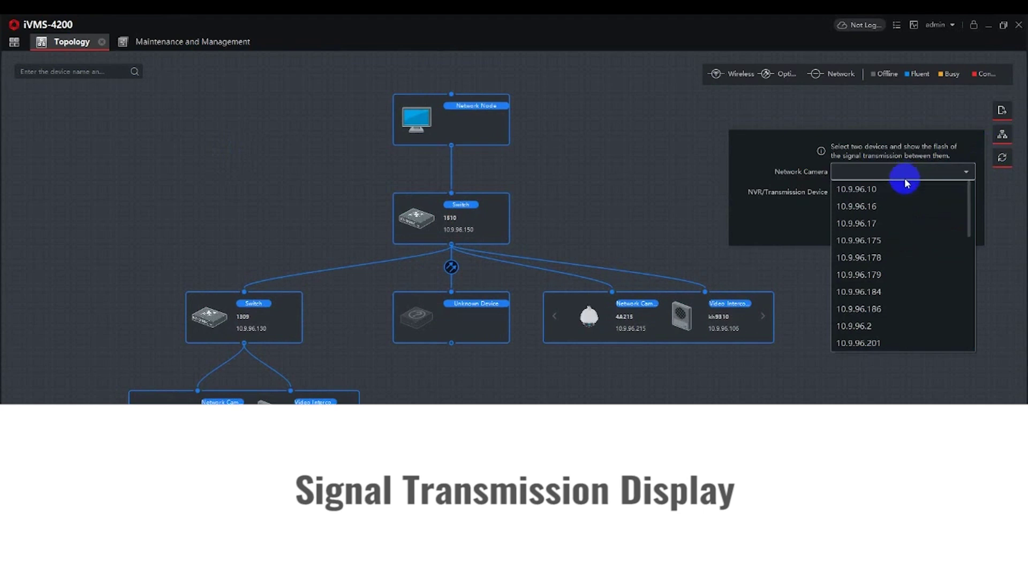
scroll(875, 241, "down", 5)
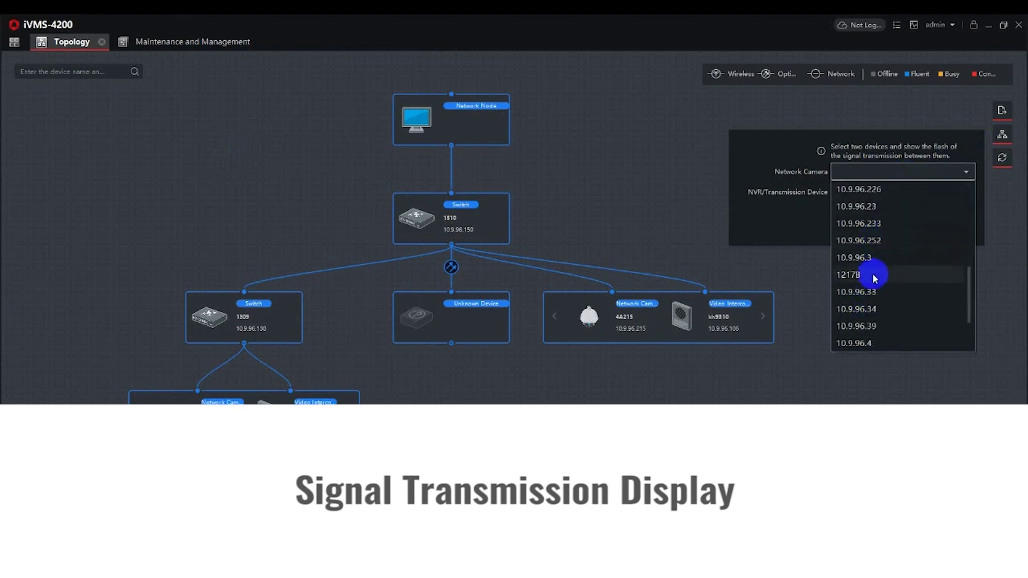
left_click(874, 275)
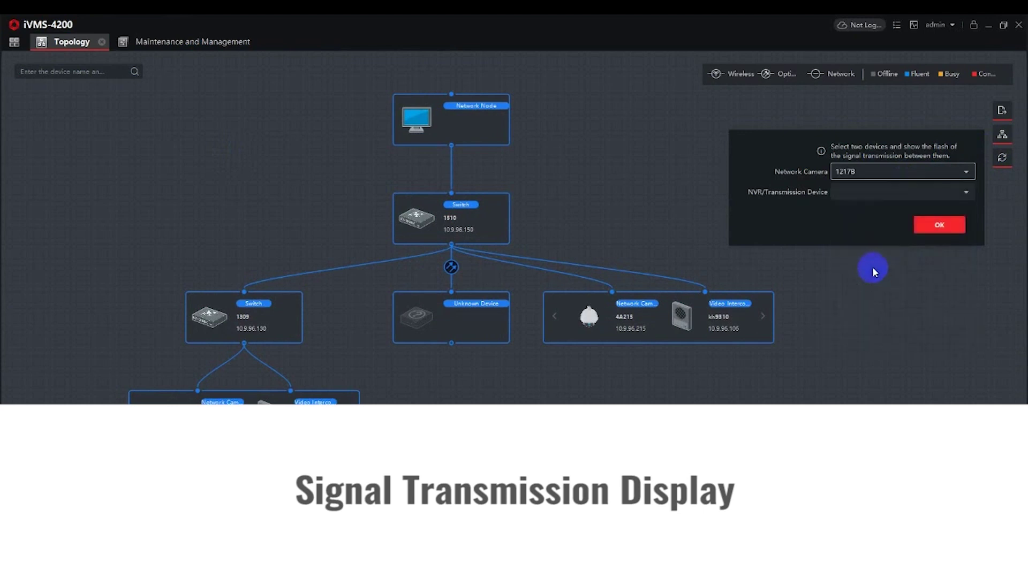
left_click(855, 198)
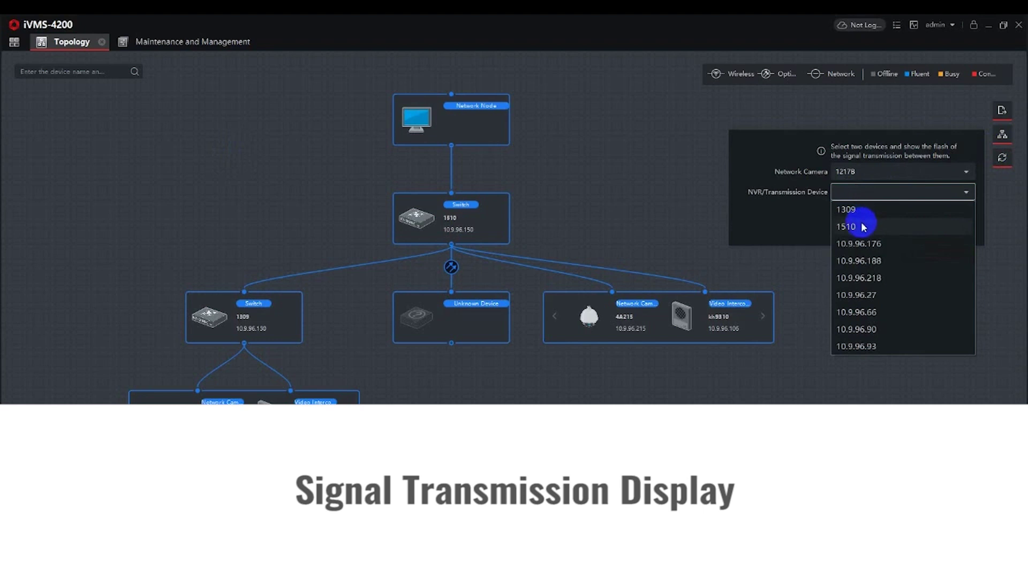
left_click(863, 226)
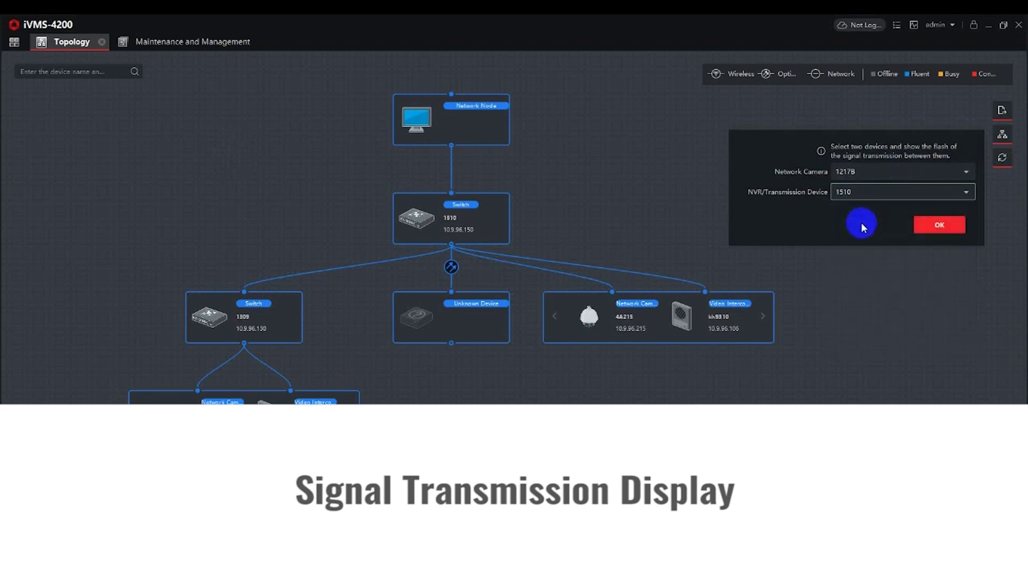
left_click(917, 233)
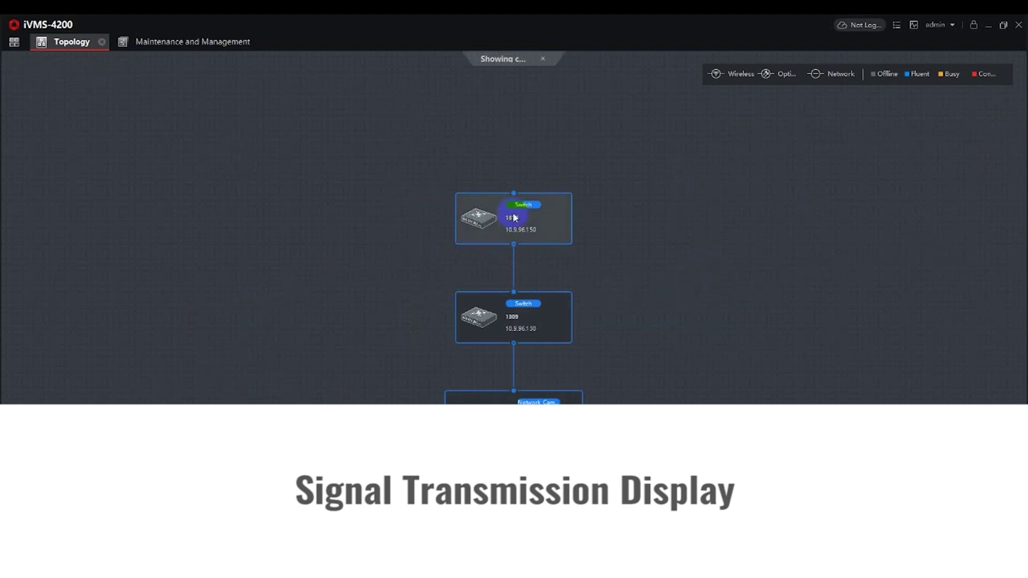
left_click(516, 275)
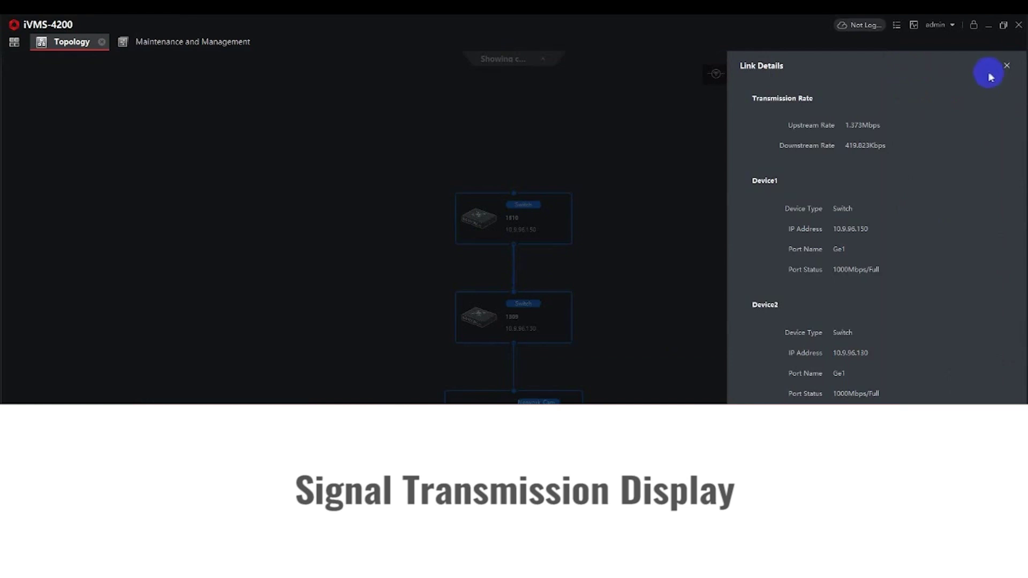
left_click(1006, 66)
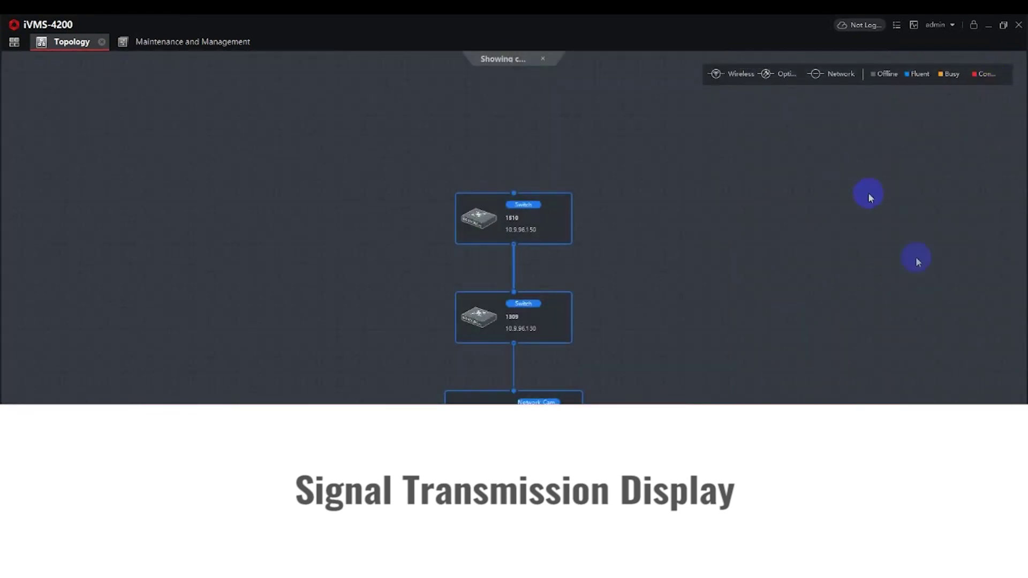
left_click(524, 223)
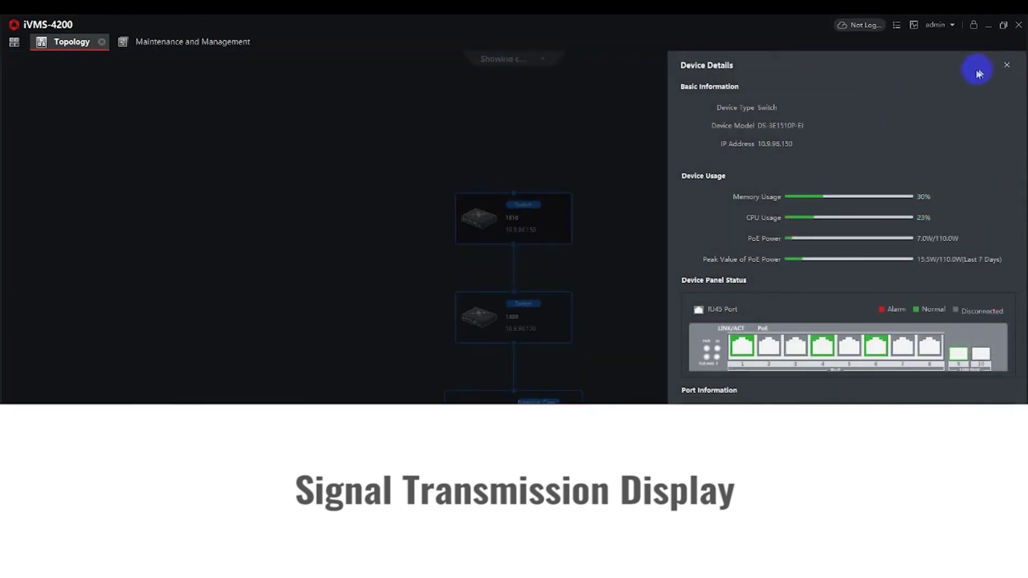
left_click(1007, 65)
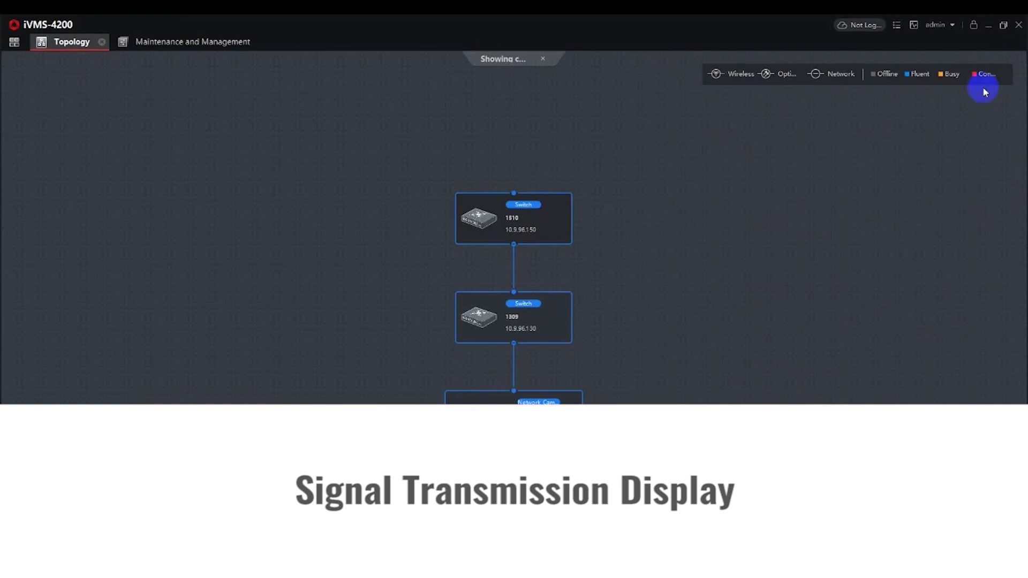